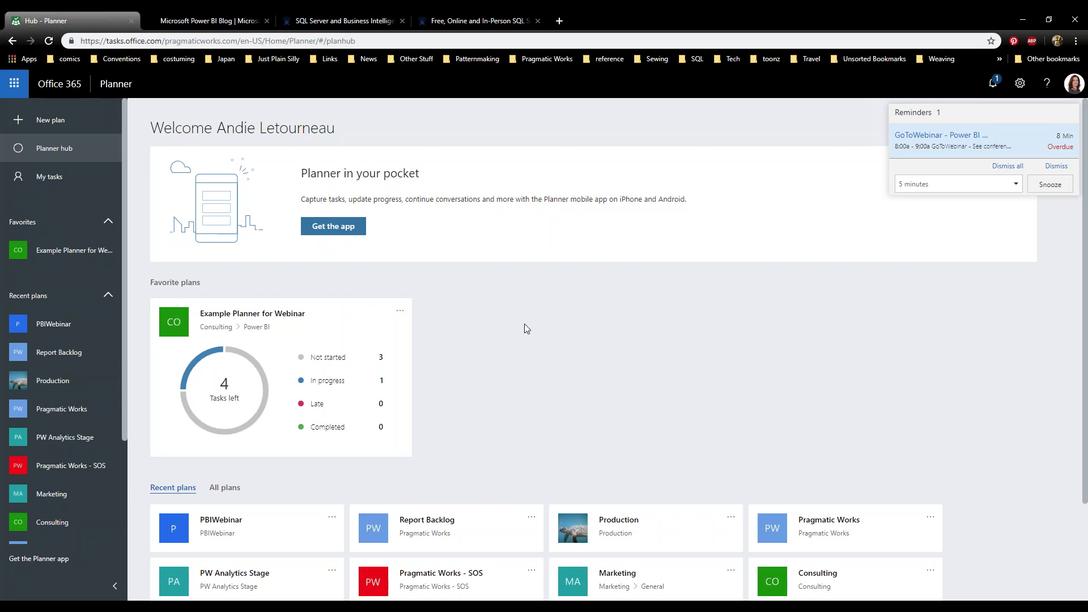
# Dismiss the reminder, then start a new private plan and name it "Webinar 4/16".
pyautogui.click(1057, 167)
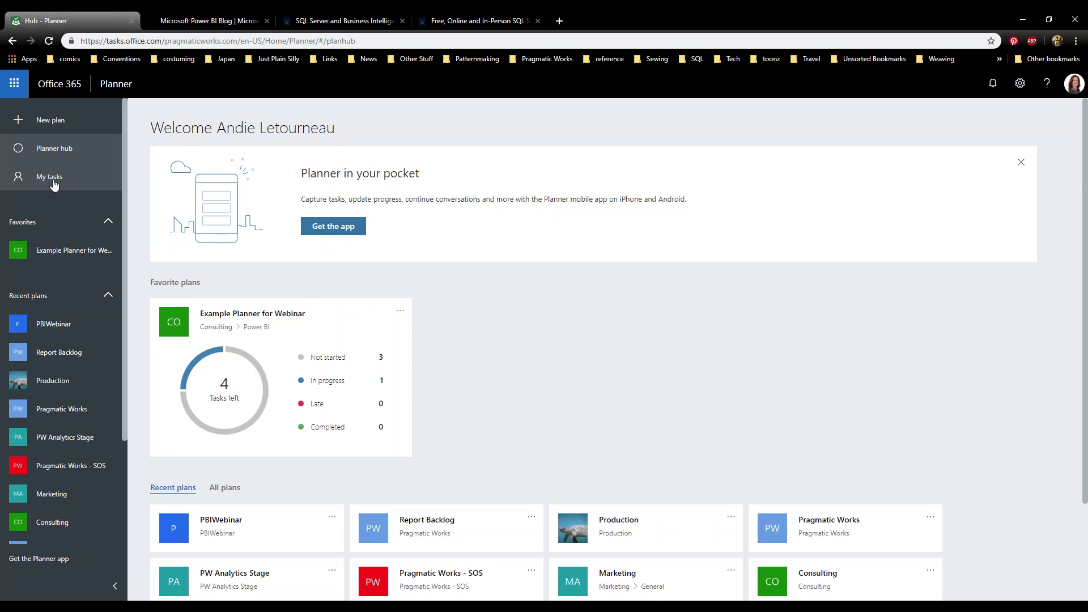
pyautogui.click(42, 121)
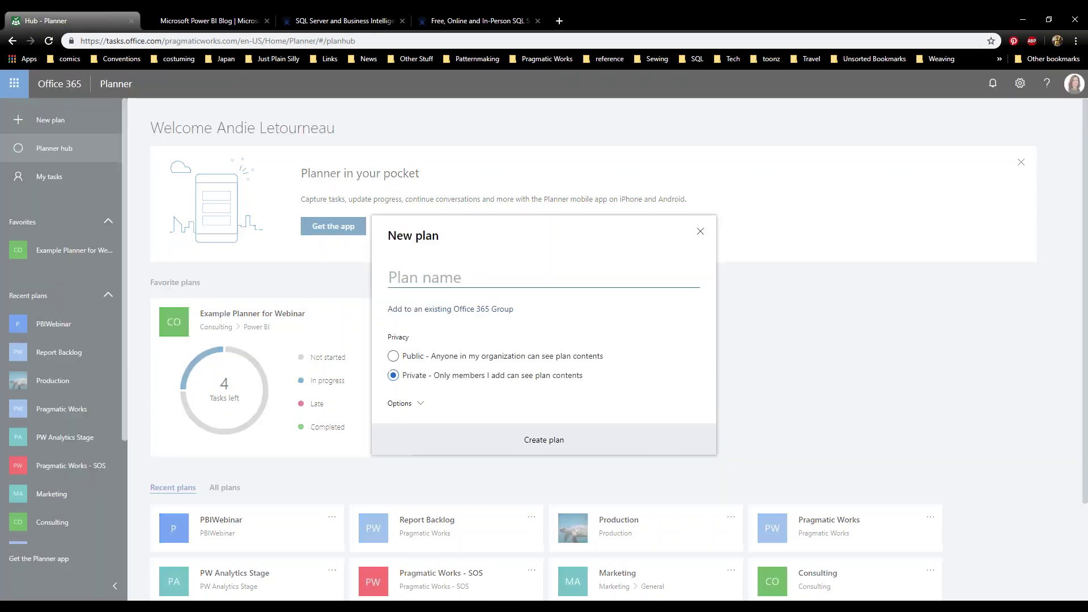
pyautogui.write('Webinar 45/16')
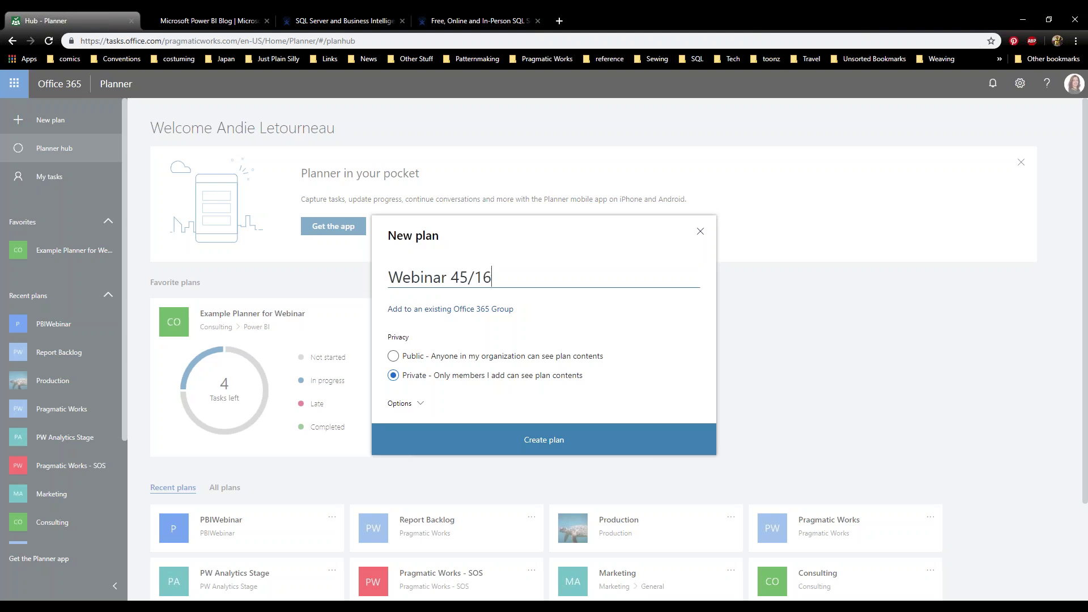
pyautogui.press('Left')
pyautogui.press('Left')
pyautogui.press('Left')
pyautogui.press('BackSpace')
# Enter "sasjdfkas" as the new plan's optional group description and create the plan.
pyautogui.click(419, 405)
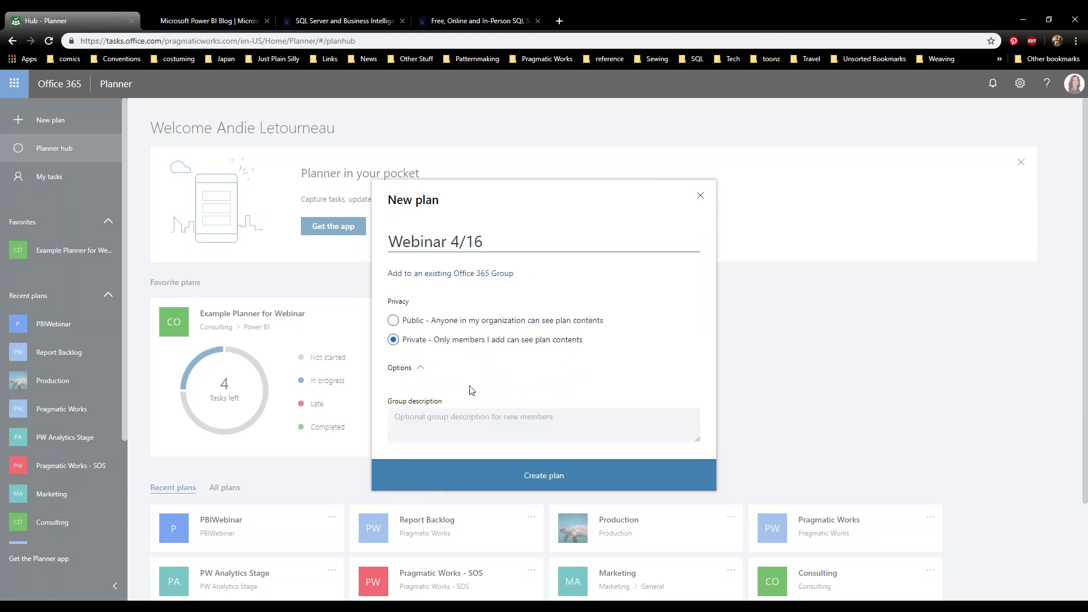
pyautogui.click(453, 415)
pyautogui.write('sasjdfkas')
pyautogui.click(533, 478)
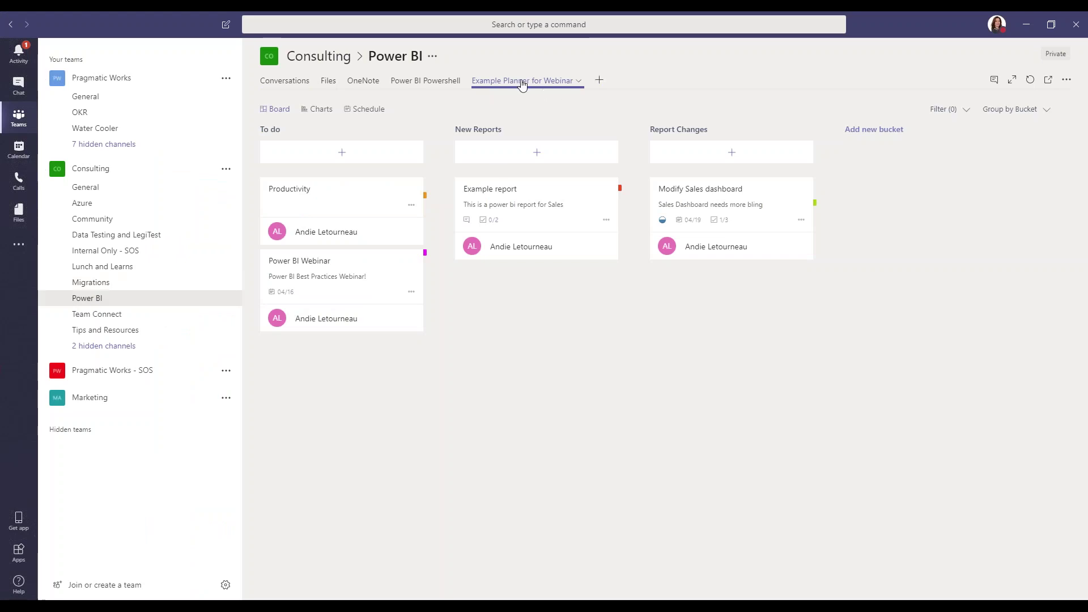
pyautogui.click(579, 81)
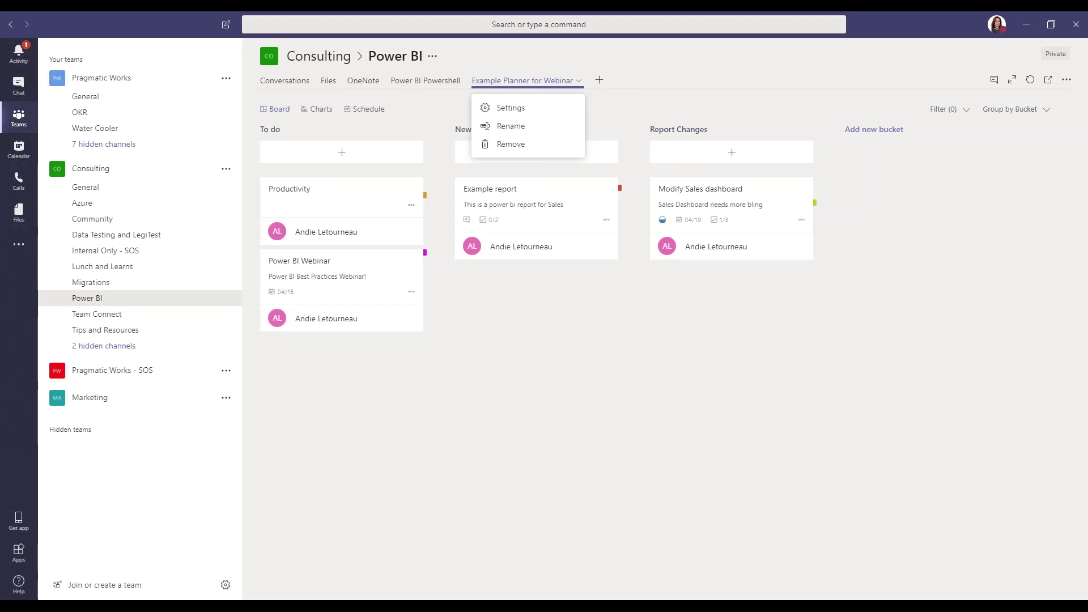
pyautogui.moveTo(179, 605)
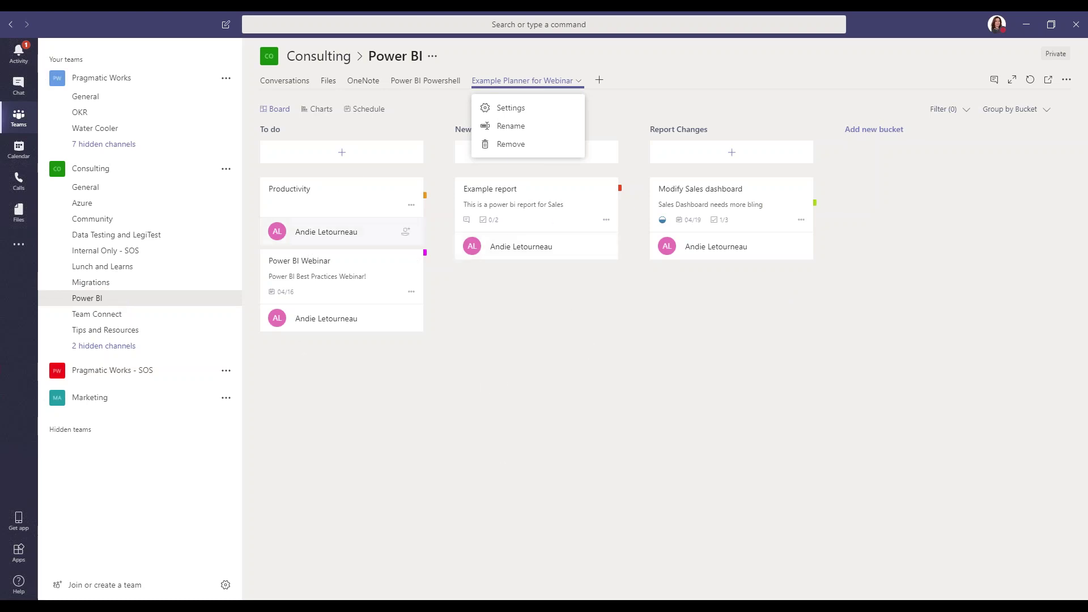
# Add a task named "report thing" to the To do bucket, due 04/19 and assigned to yourself.
pyautogui.click(342, 159)
pyautogui.write('report thing')
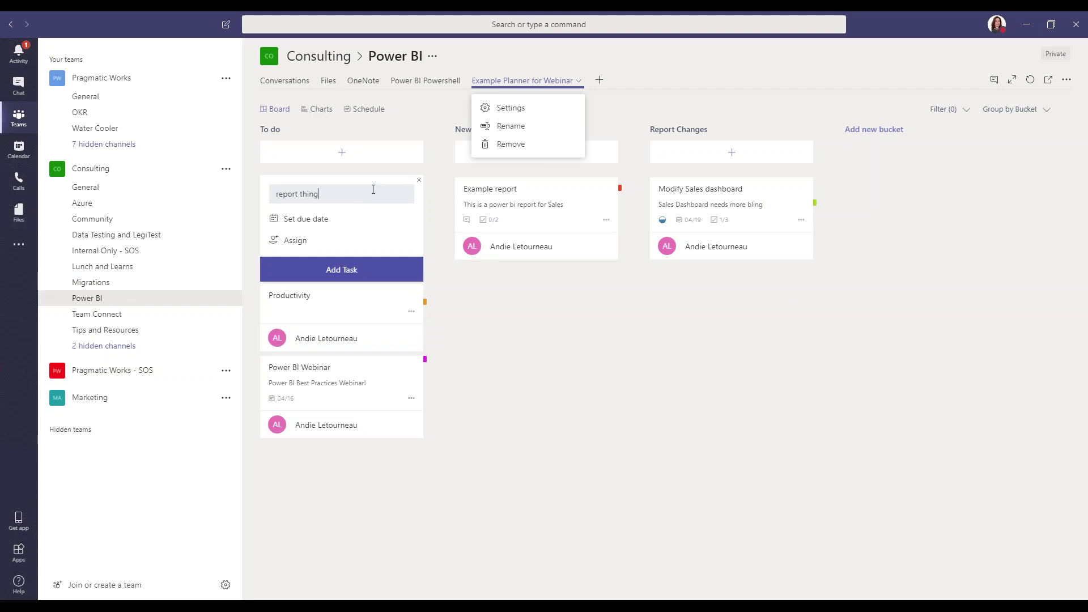
pyautogui.click(305, 220)
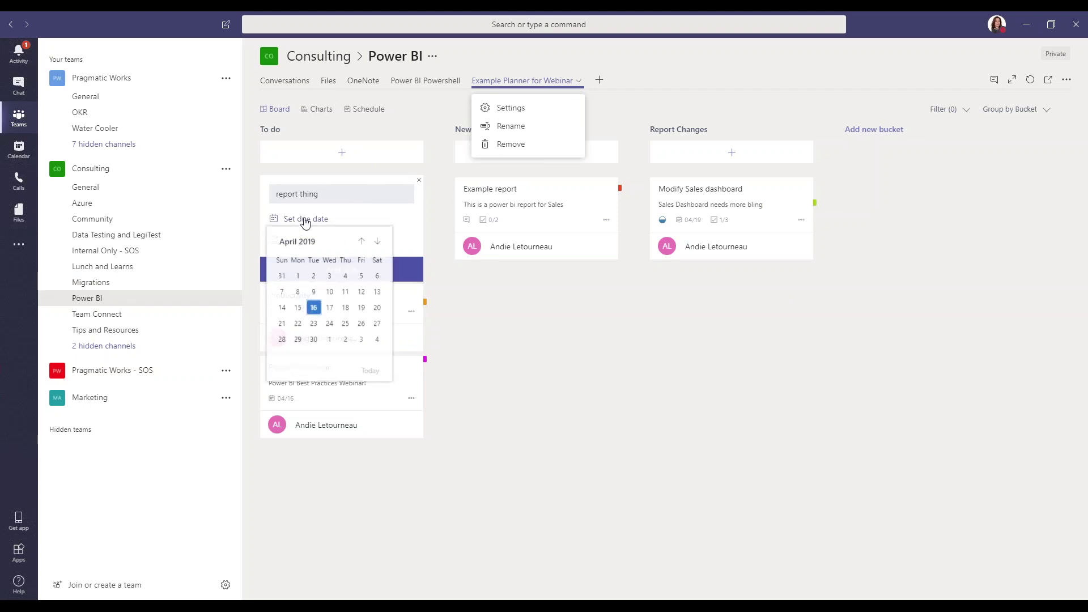
pyautogui.click(360, 306)
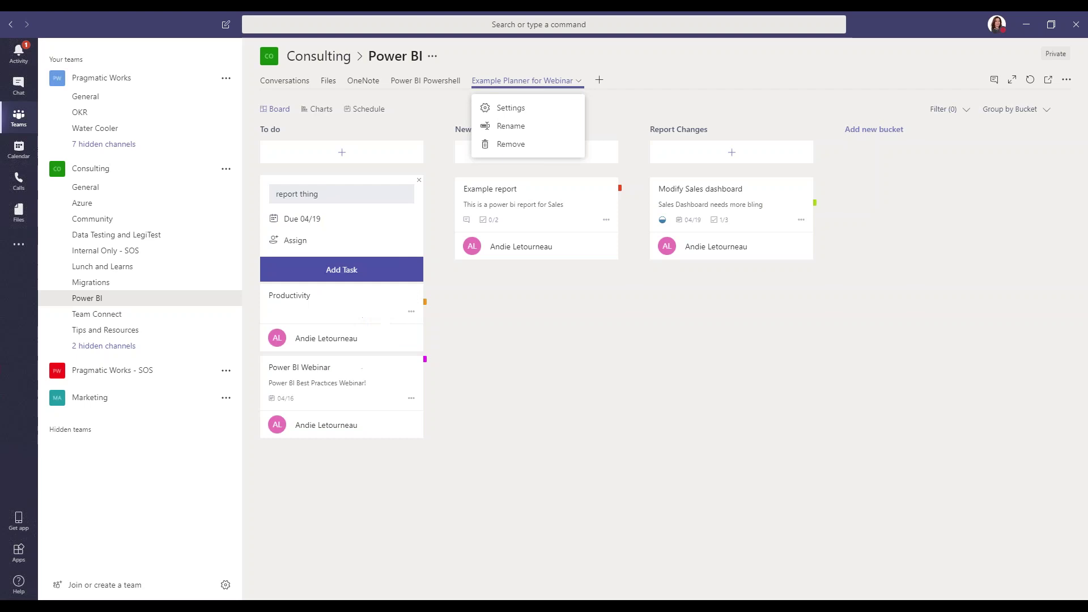
pyautogui.click(298, 244)
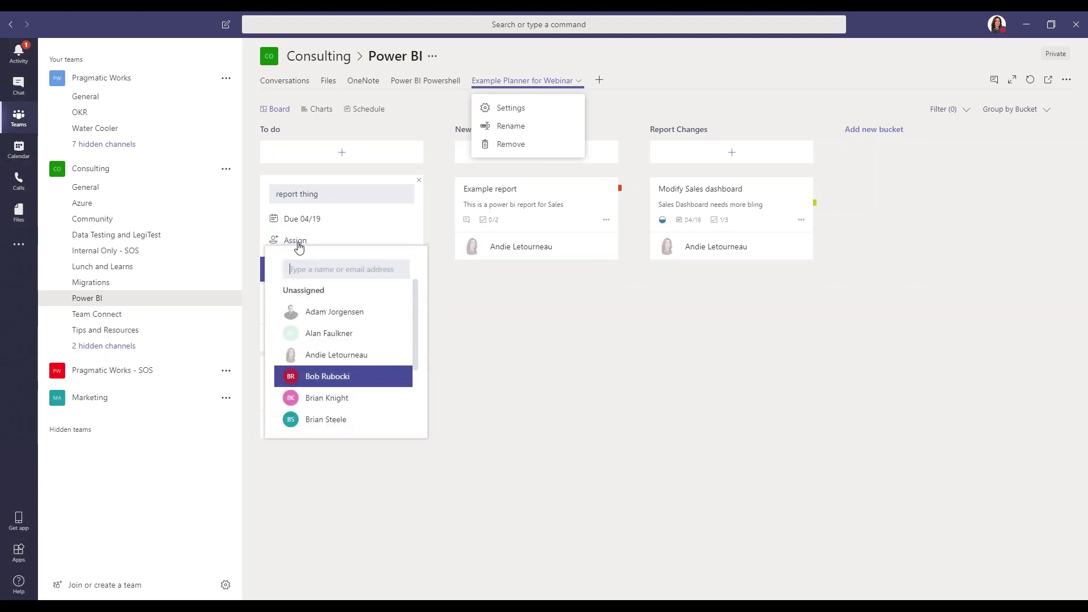
pyautogui.click(336, 354)
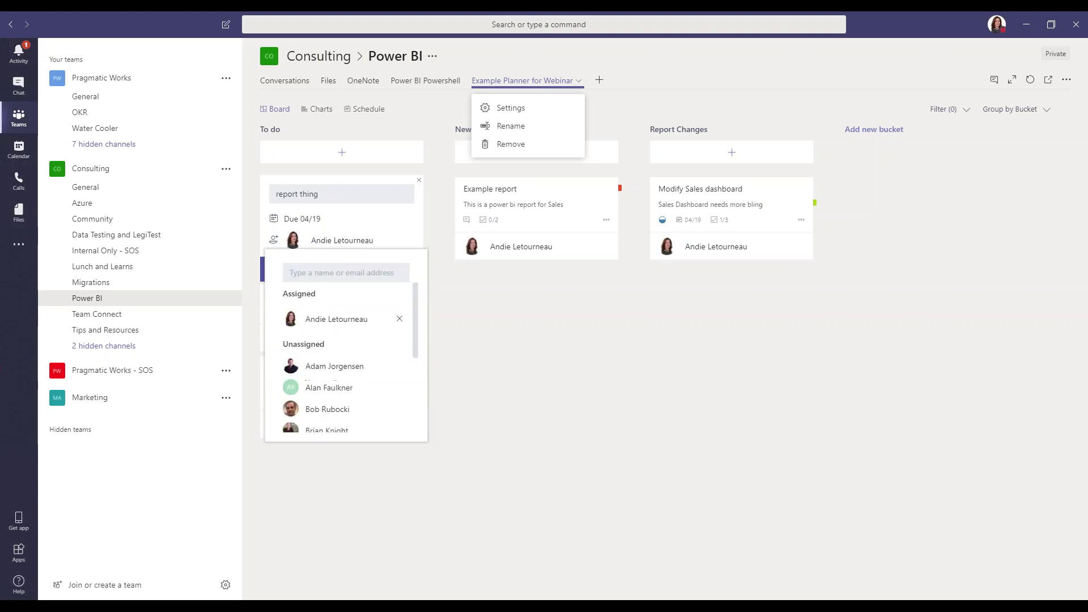
pyautogui.click(332, 271)
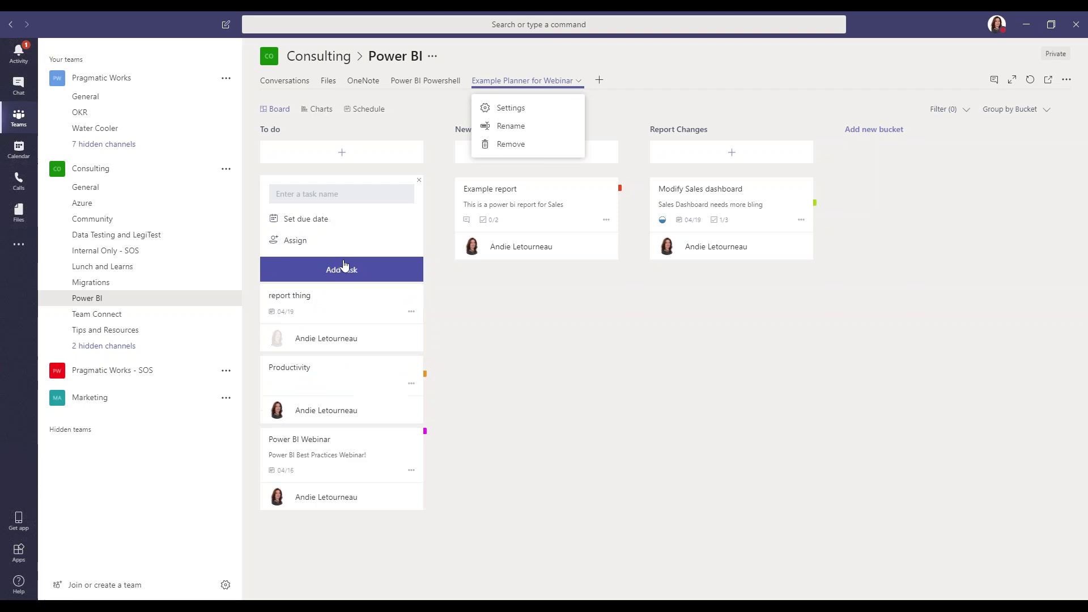
# Open the report thing task's details and enter "ftrdto" as its description.
pyautogui.click(356, 304)
pyautogui.press('Escape')
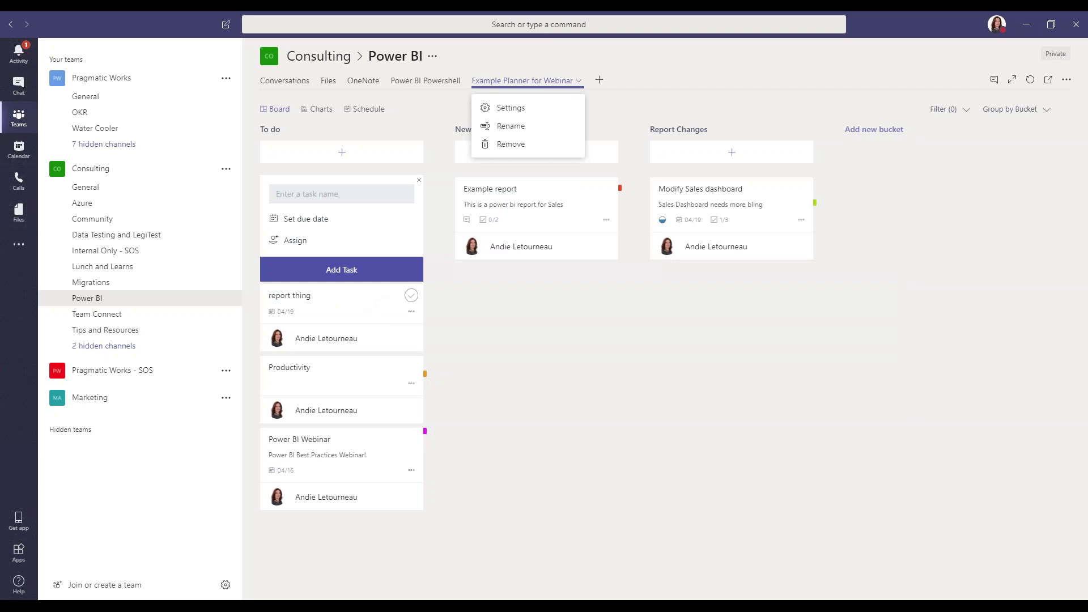
pyautogui.click(356, 305)
pyautogui.write('ftrdto')
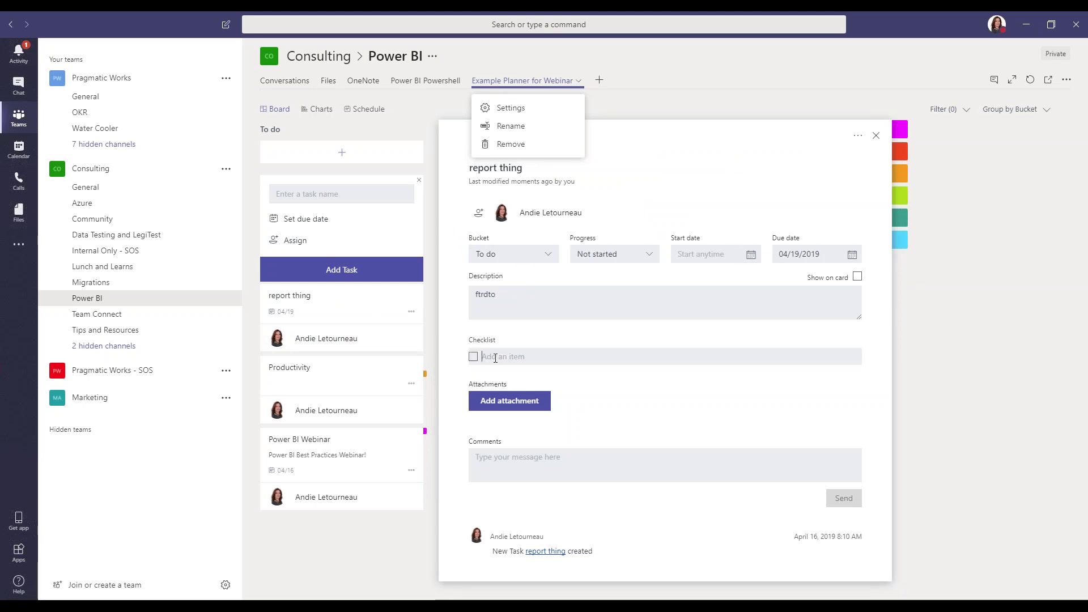
# Add the checklist items "thing" and "thingq2" to the report thing task.
pyautogui.write('thing')
pyautogui.press('Return')
pyautogui.write('thing')
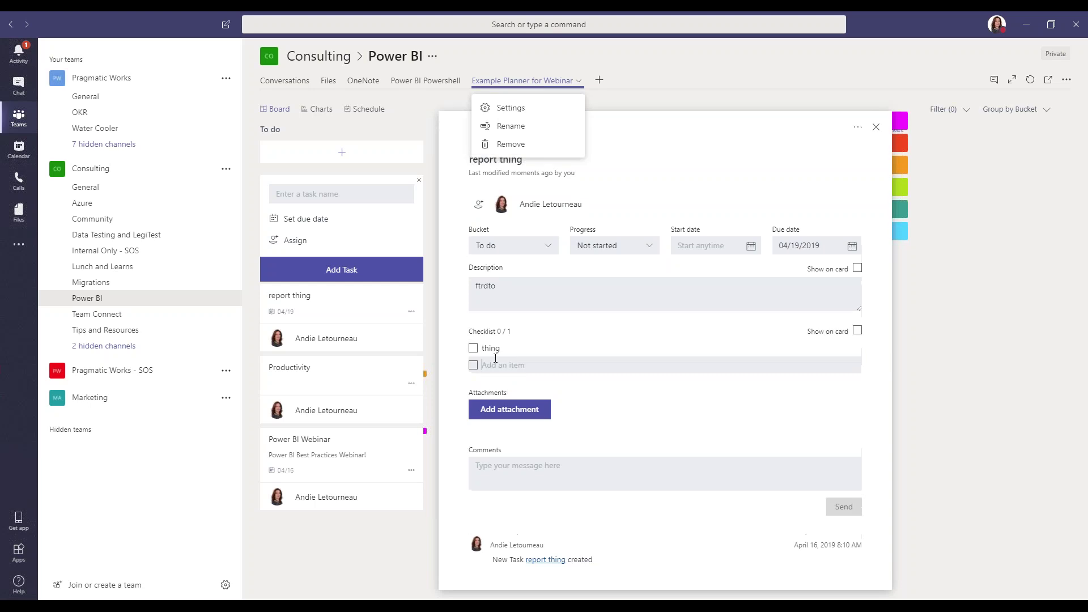
pyautogui.write('q2')
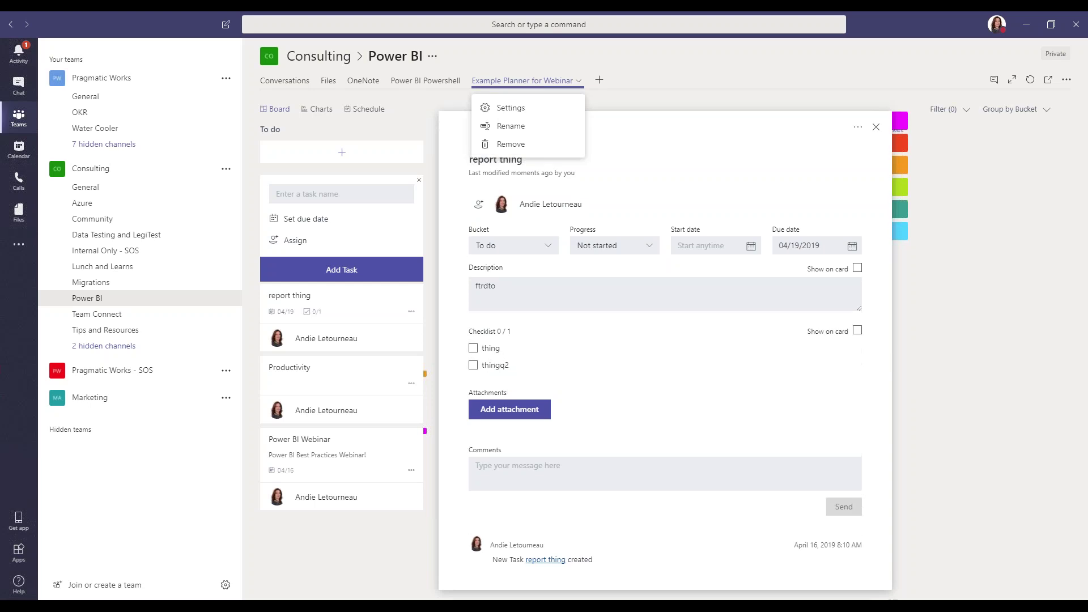
pyautogui.press('Return')
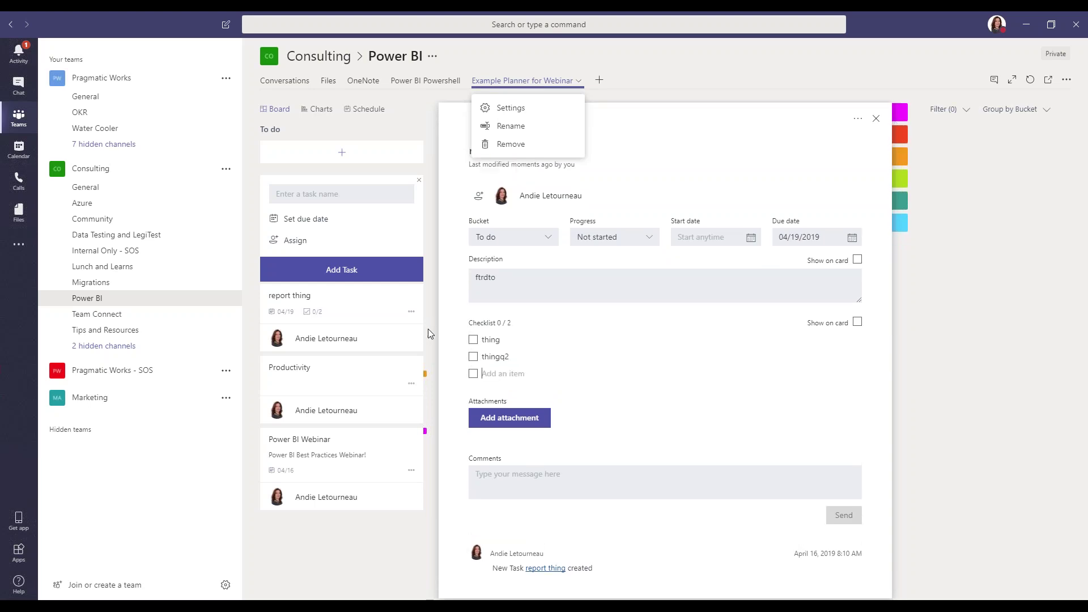
# Mark both checklist items, thing and thingq2, as done in the report thing task.
pyautogui.click(474, 339)
pyautogui.click(473, 357)
pyautogui.click(504, 478)
# Apply the orange Label 3 to the report thing task and move its card to the Report Changes bucket.
pyautogui.moveTo(947, 187)
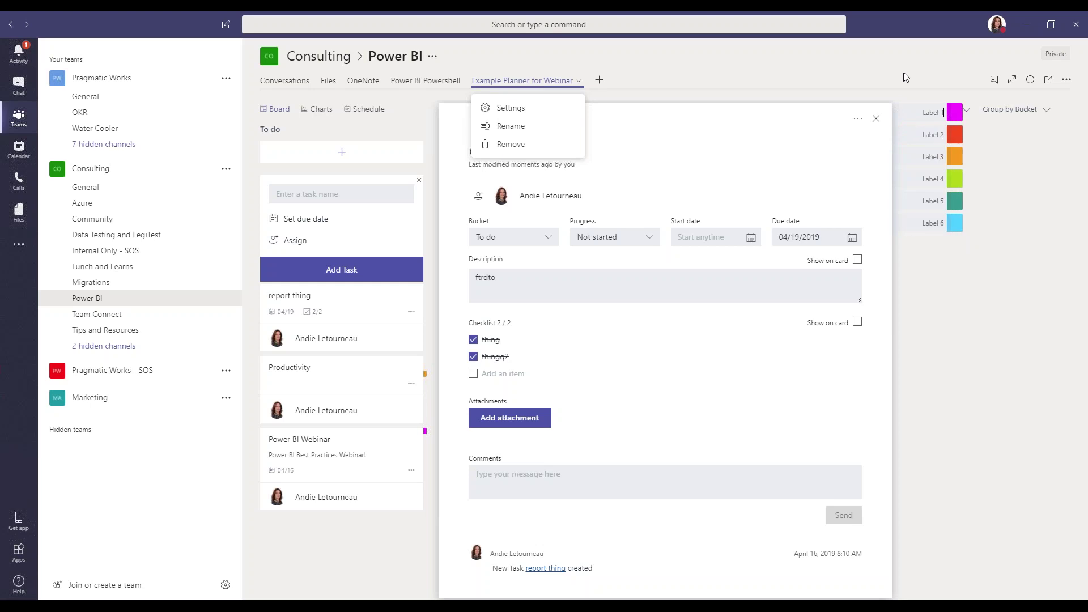
pyautogui.click(957, 163)
pyautogui.click(878, 120)
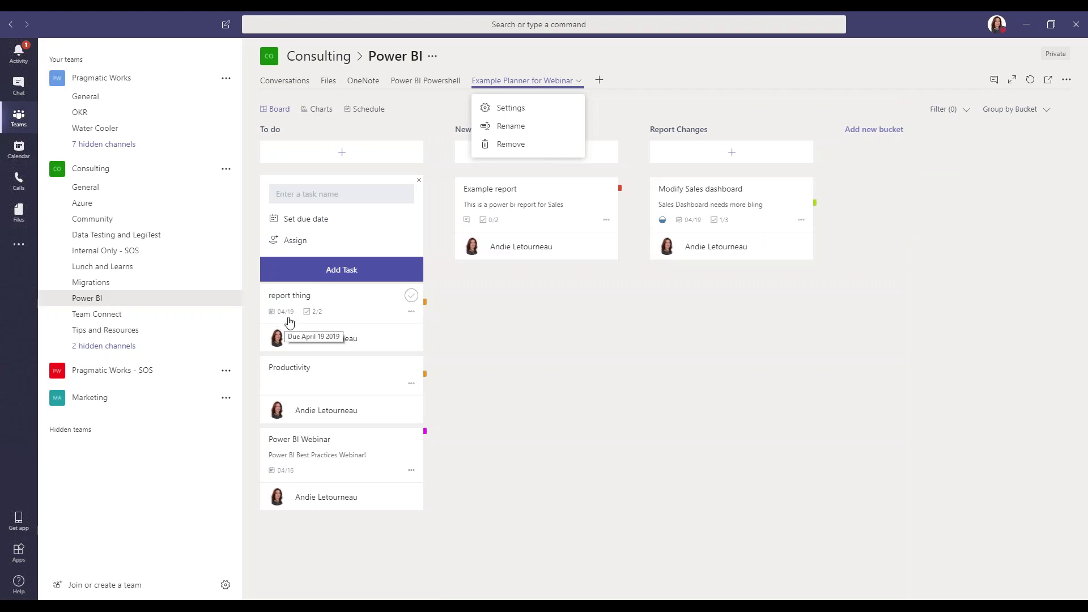
pyautogui.moveTo(339, 299); pyautogui.dragTo(717, 285)
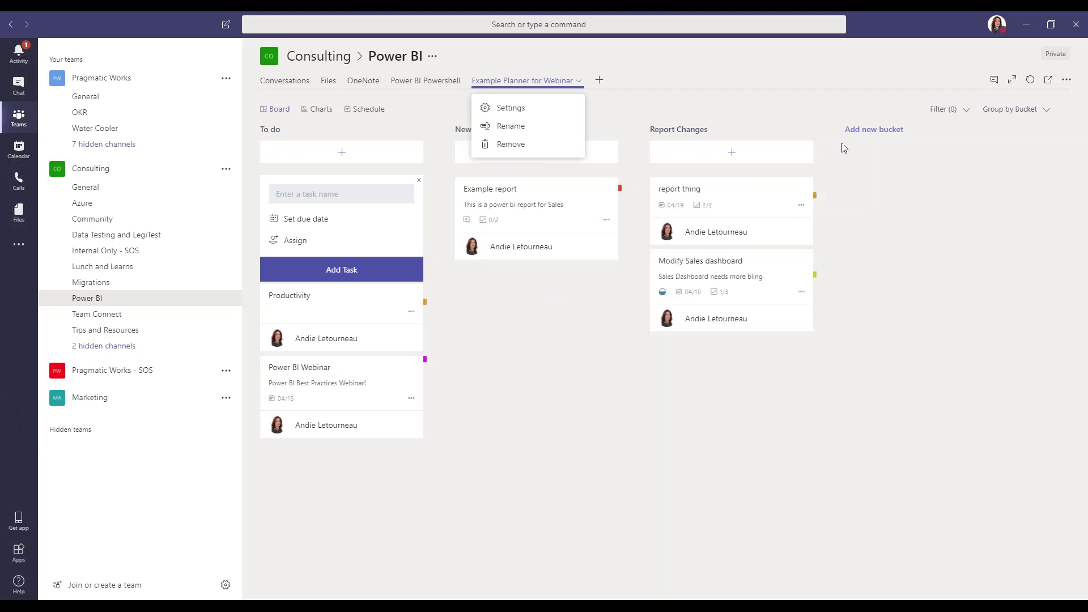
# Add a new bucket named "bucket 1" to the board and dismiss the open tab options.
pyautogui.click(875, 131)
pyautogui.write('bu')
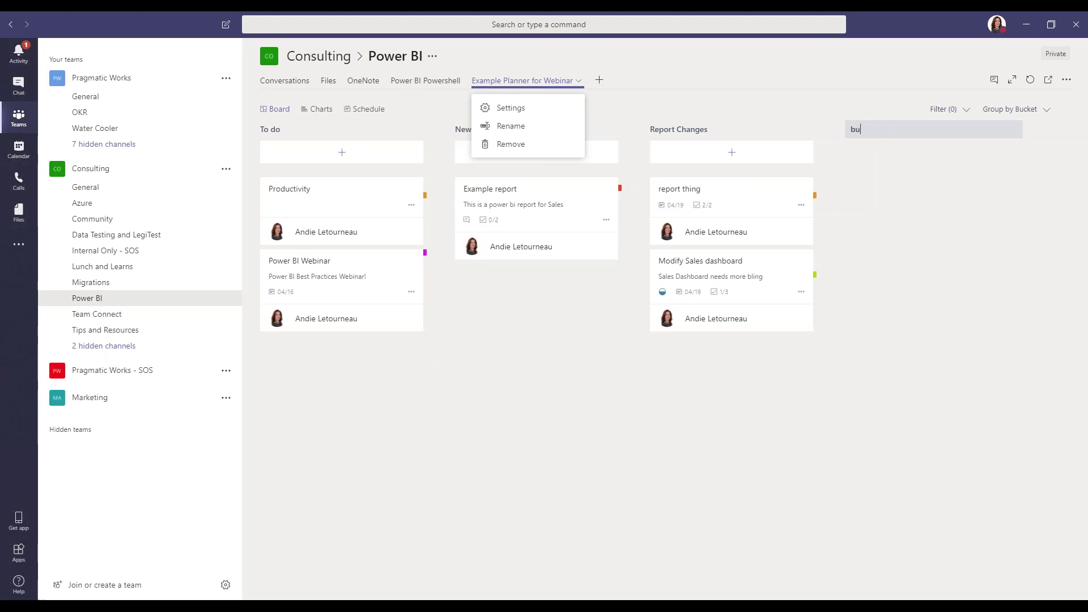
pyautogui.write('cket 1')
pyautogui.press('Return')
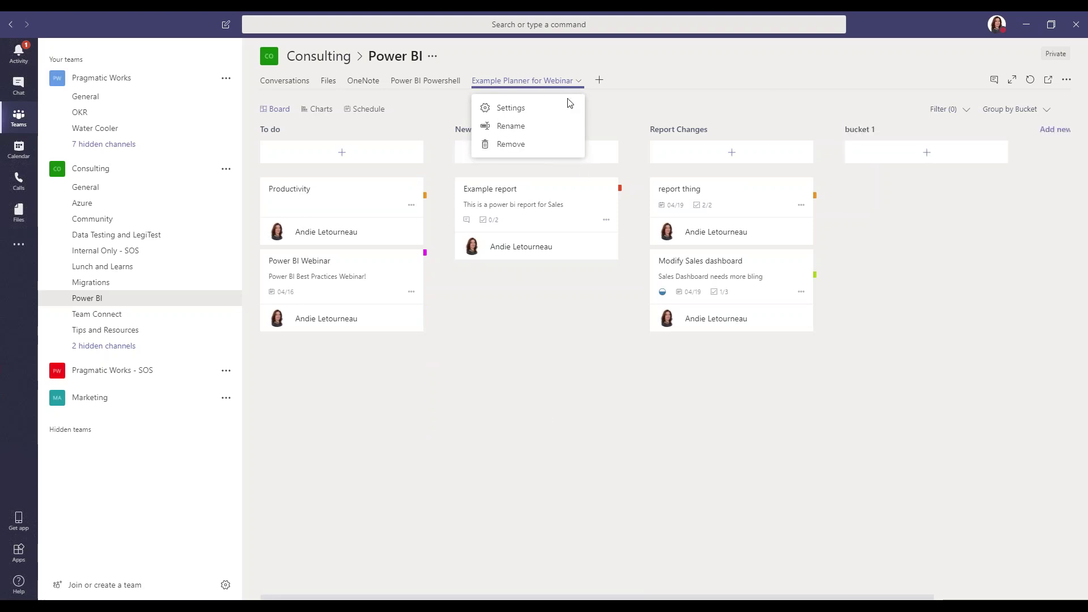
pyautogui.click(587, 116)
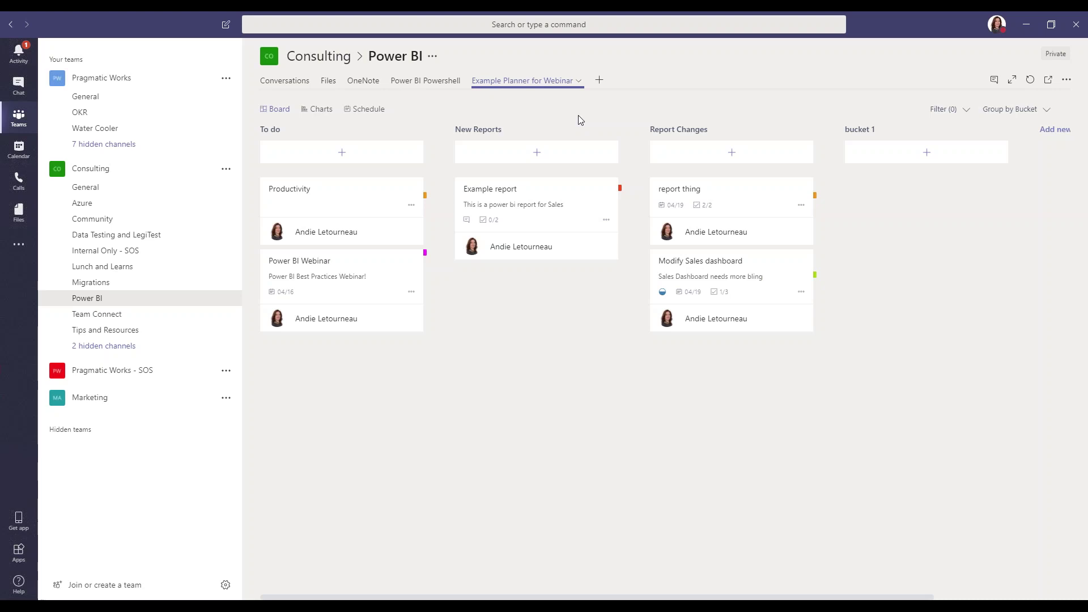
# Review the Example report task's details, close them and mark the task as complete in the New Reports bucket.
pyautogui.click(515, 199)
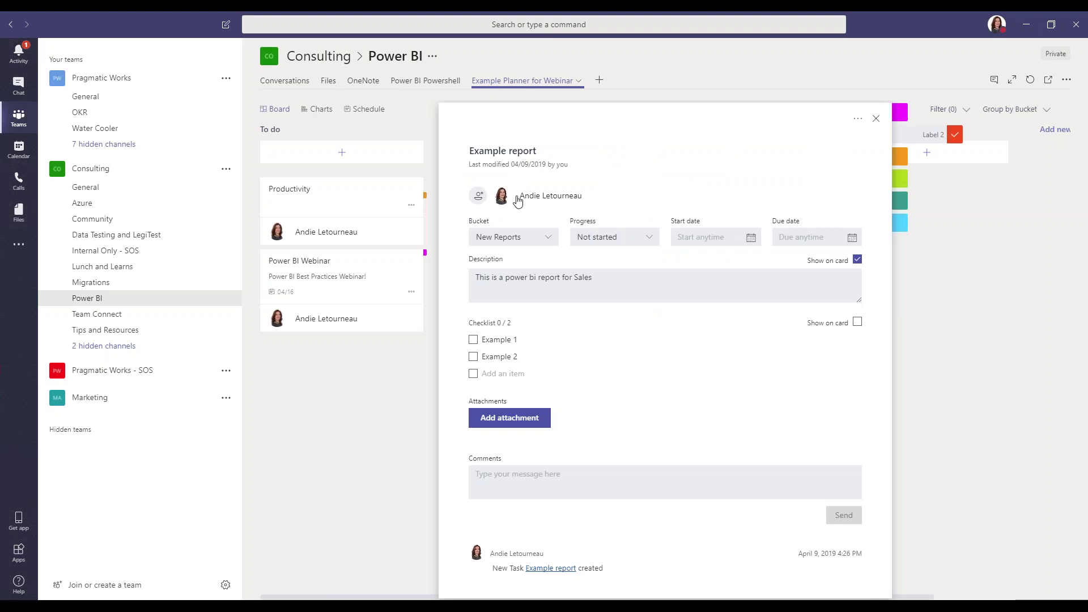
pyautogui.click(876, 118)
pyautogui.click(606, 189)
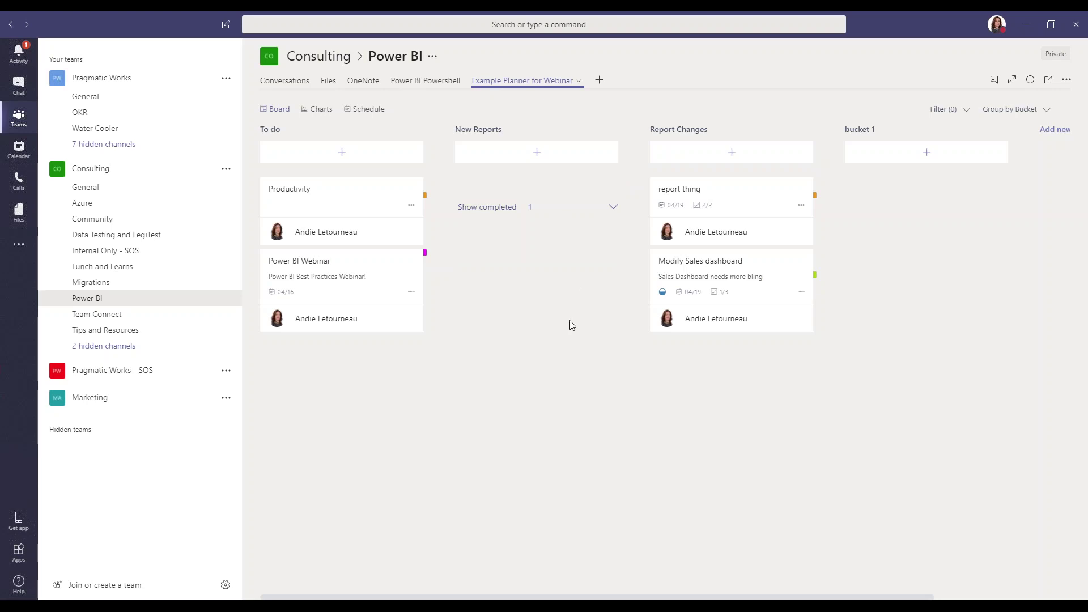
# Examine the details of the report thing task in the Report Changes bucket and close them.
pyautogui.click(703, 229)
pyautogui.click(616, 246)
pyautogui.click(743, 204)
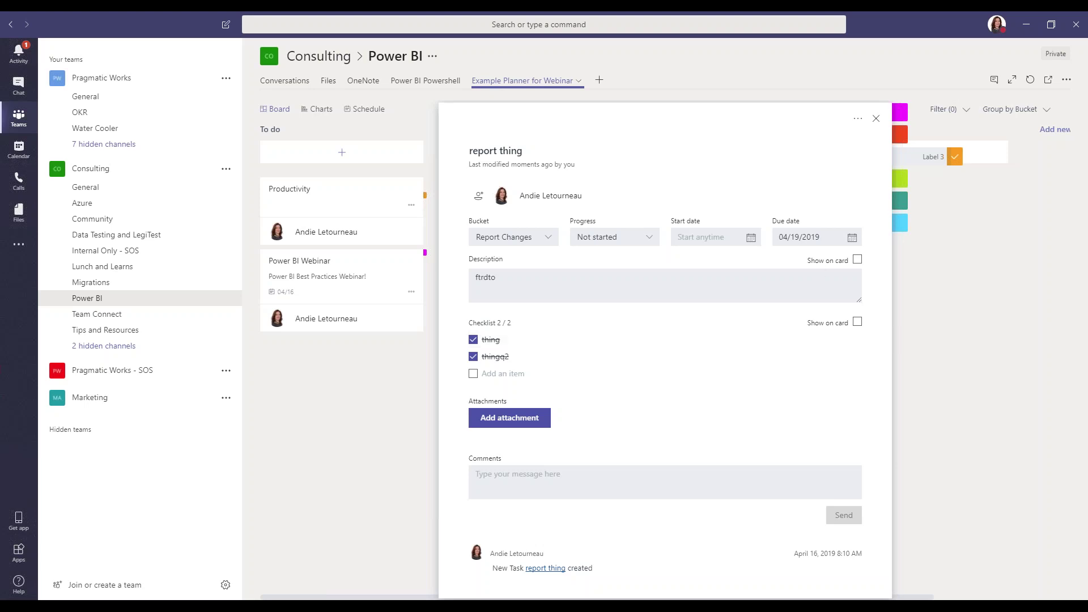
pyautogui.click(877, 118)
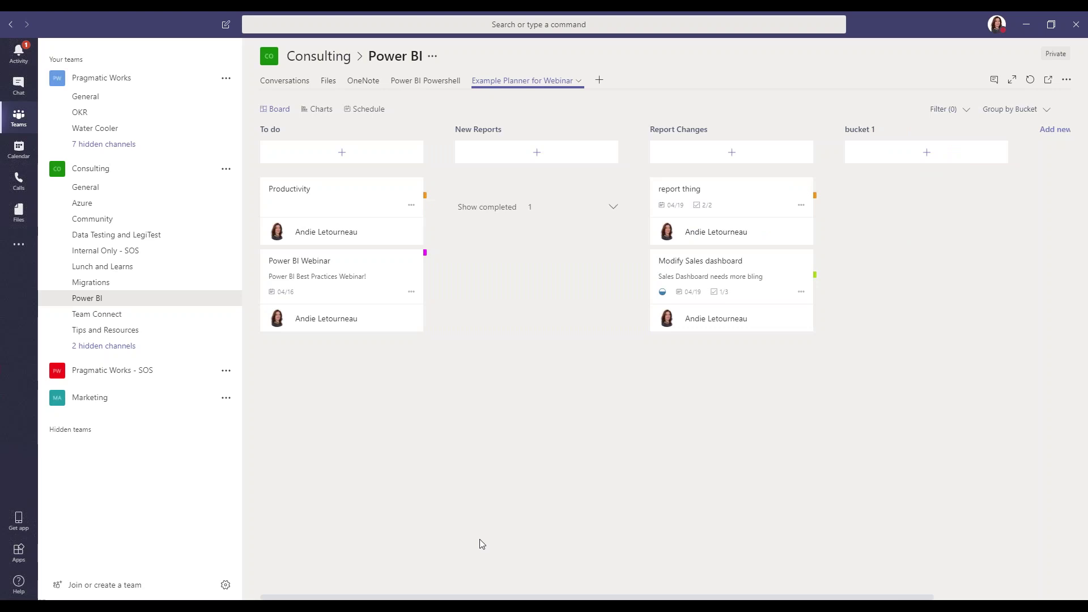
# Switch to Planner in the browser and open the favorite plan Example Planner for Webinar.
pyautogui.moveTo(180, 609)
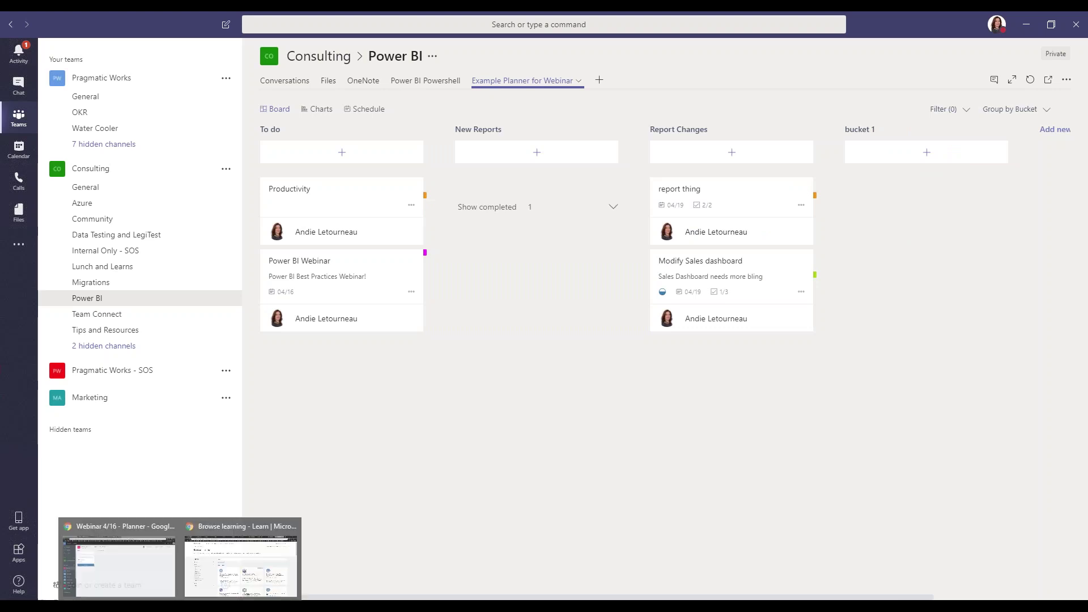
pyautogui.click(135, 554)
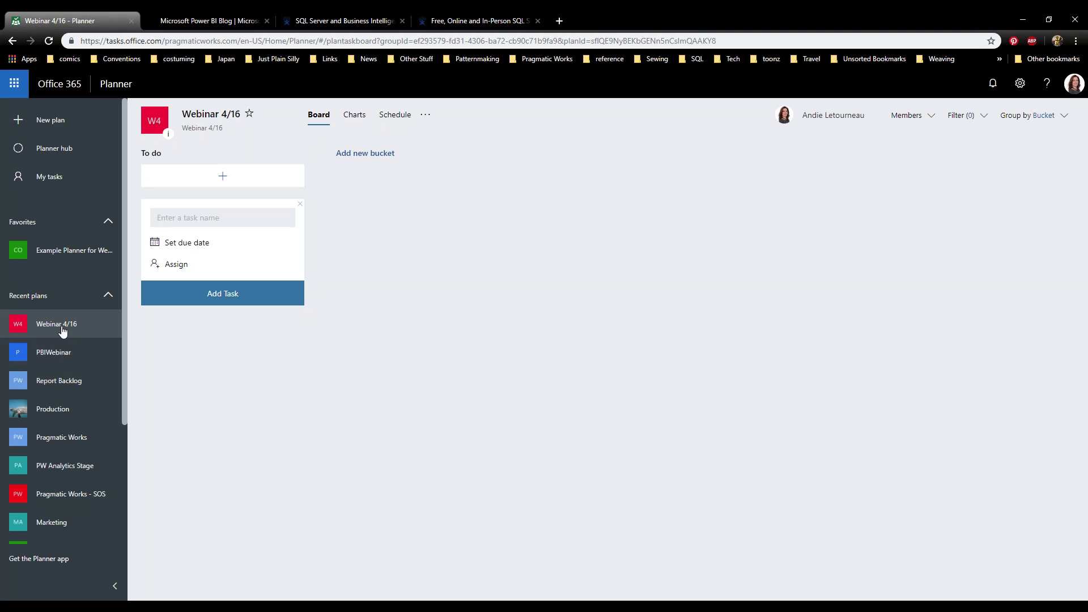
pyautogui.click(46, 252)
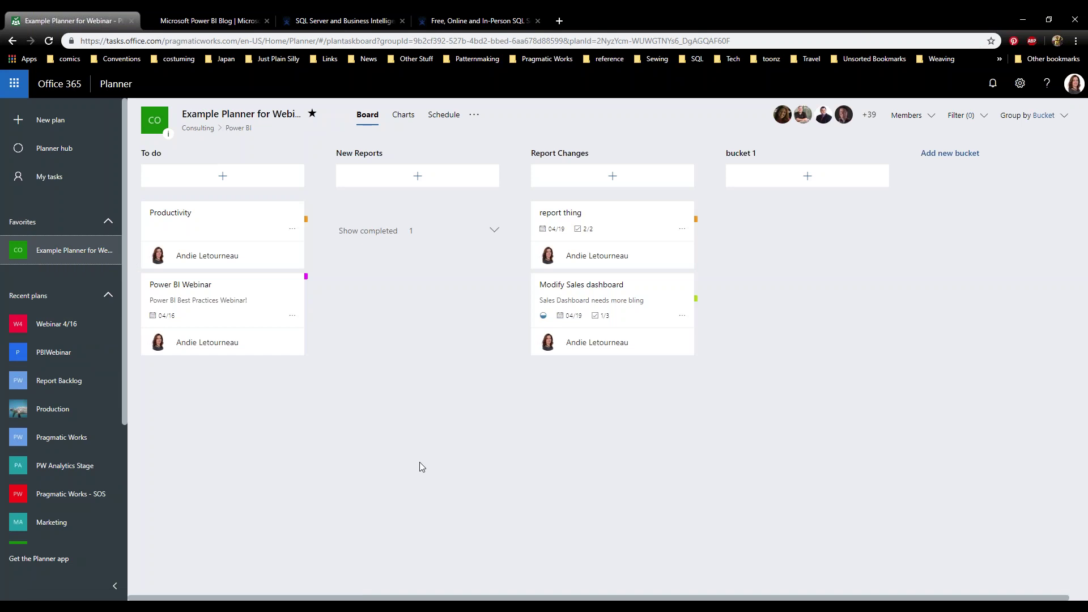
# Examine the plan's task charts and its monthly schedule, and return to the board view.
pyautogui.click(407, 124)
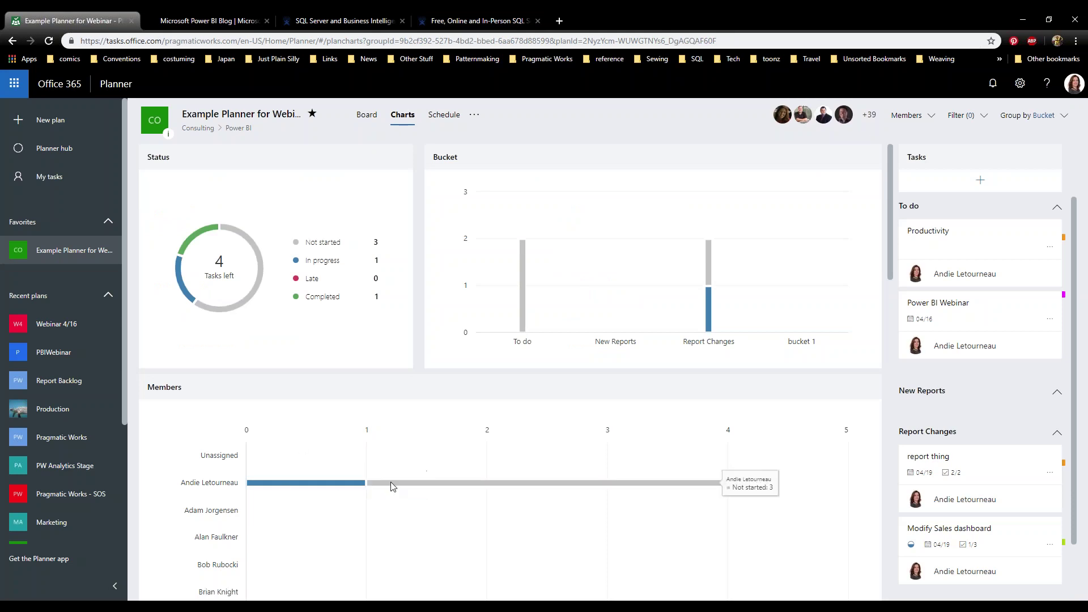
pyautogui.moveTo(179, 280)
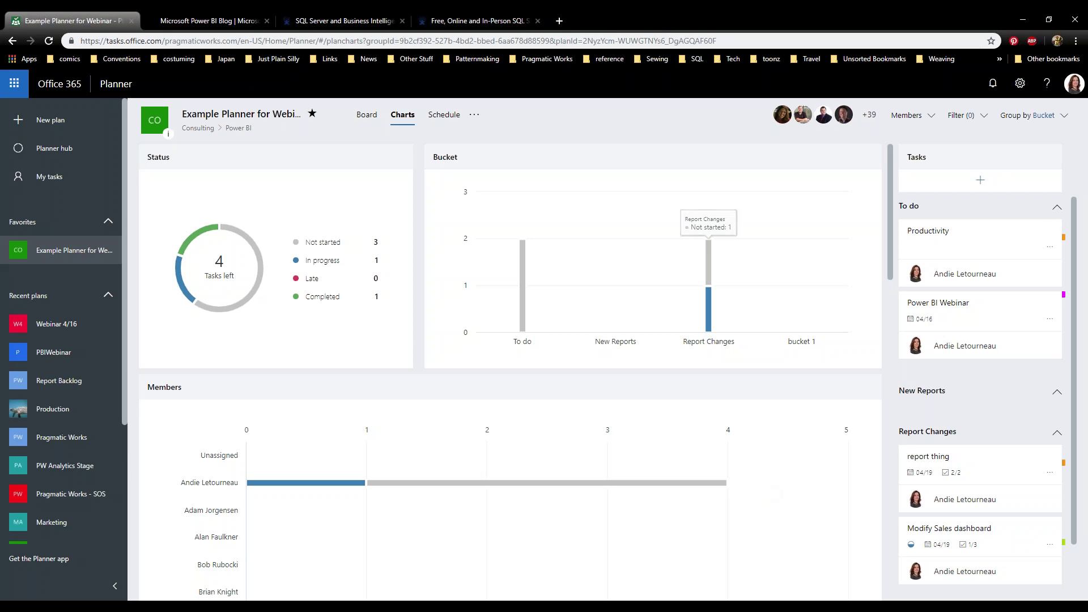
pyautogui.click(444, 114)
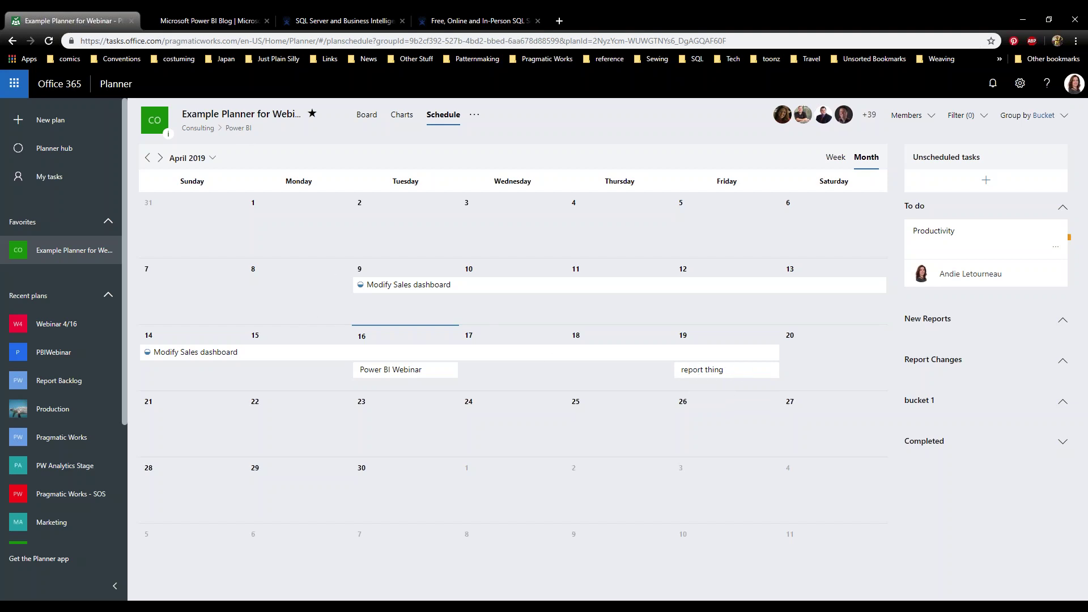
pyautogui.click(366, 119)
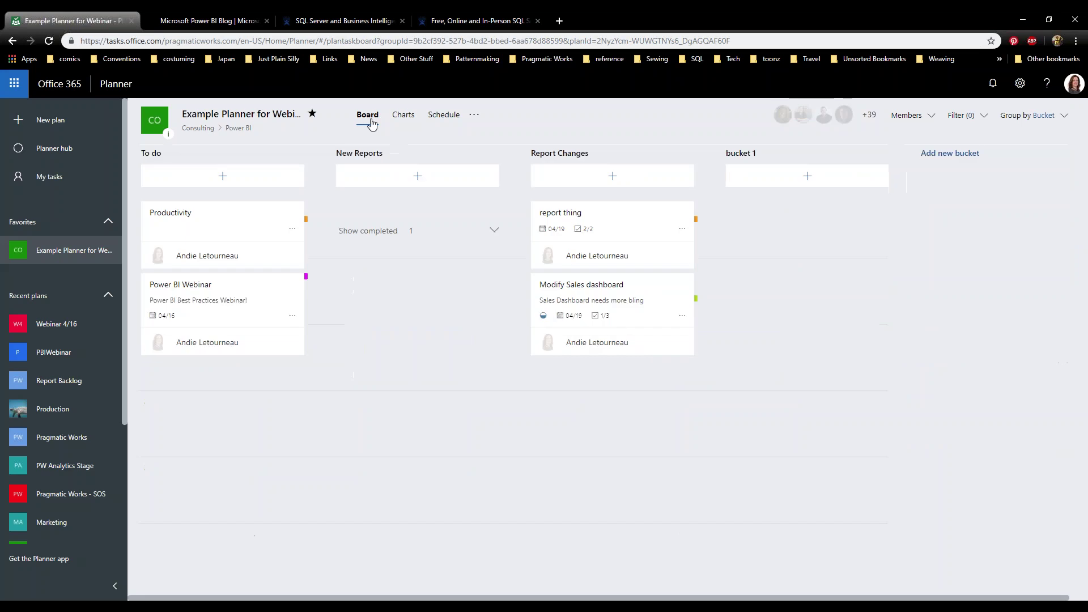
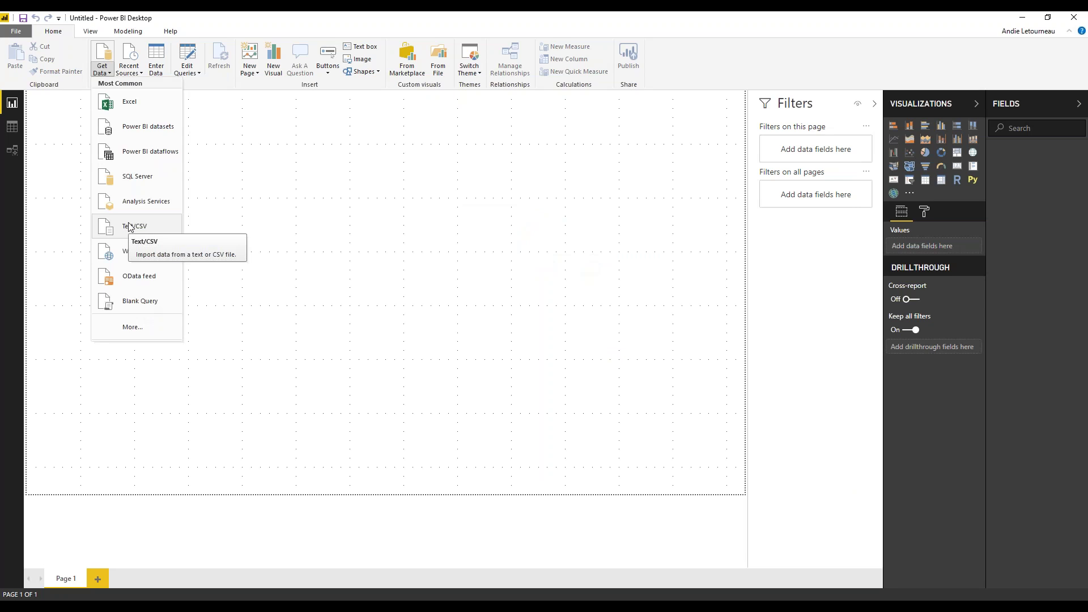
# Browse the full list of available data source connectors and close it without connecting.
pyautogui.click(132, 333)
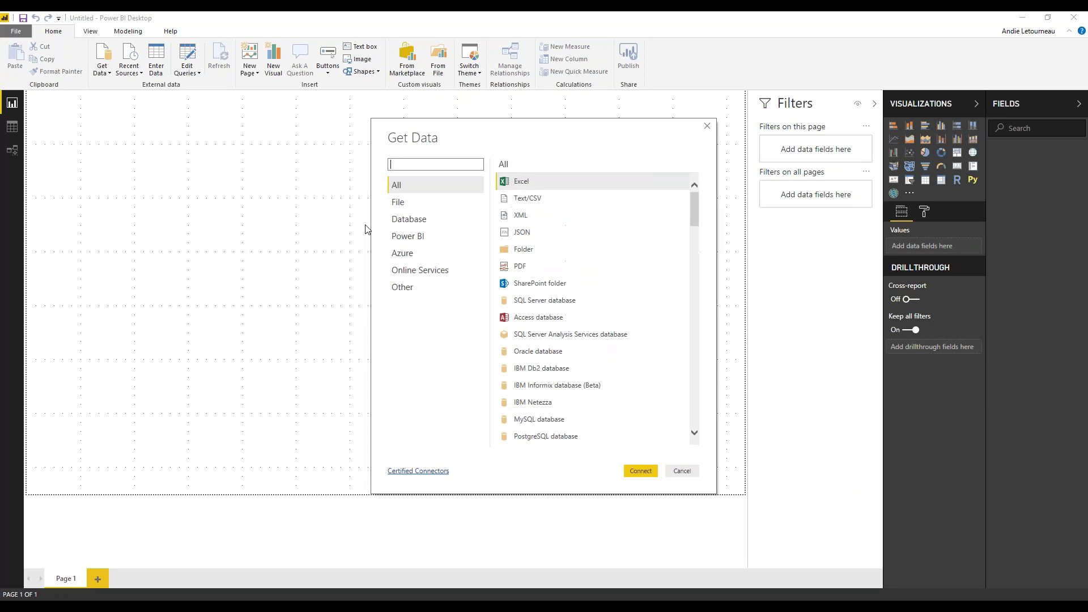
pyautogui.scroll(-3, 634, 341)
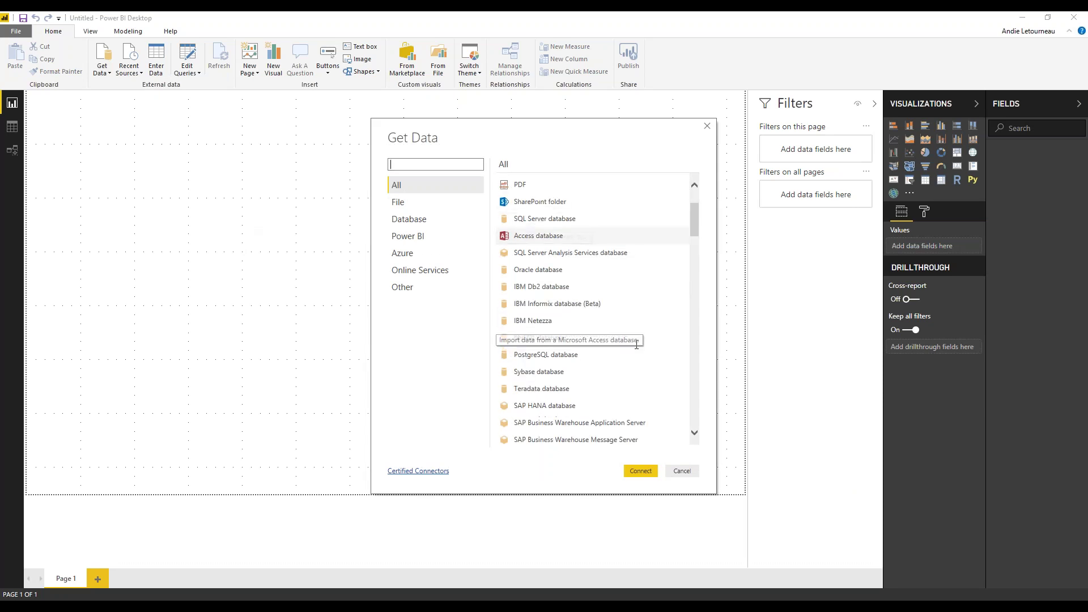
pyautogui.scroll(3, 629, 368)
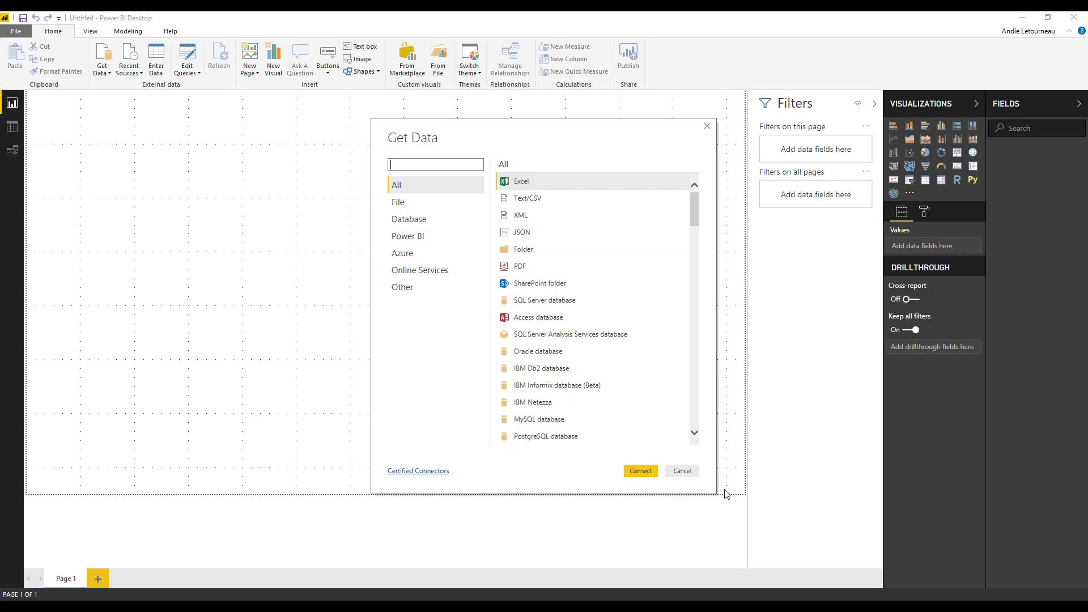
pyautogui.click(690, 478)
pyautogui.click(690, 478)
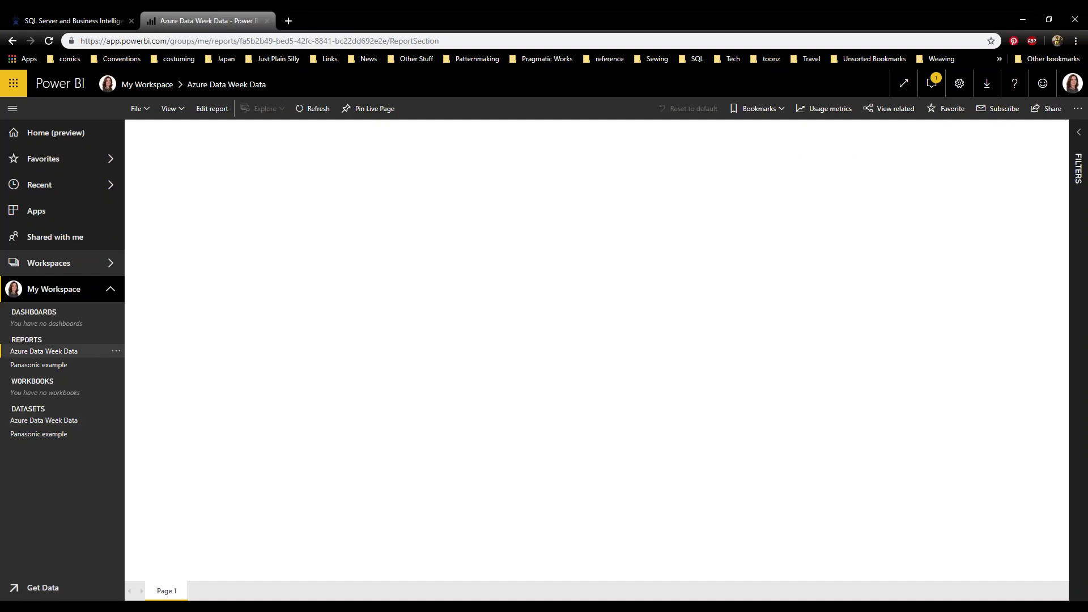
# Rename the Azure Data Week Data report in My Workspace as "Data stuff".
pyautogui.click(57, 352)
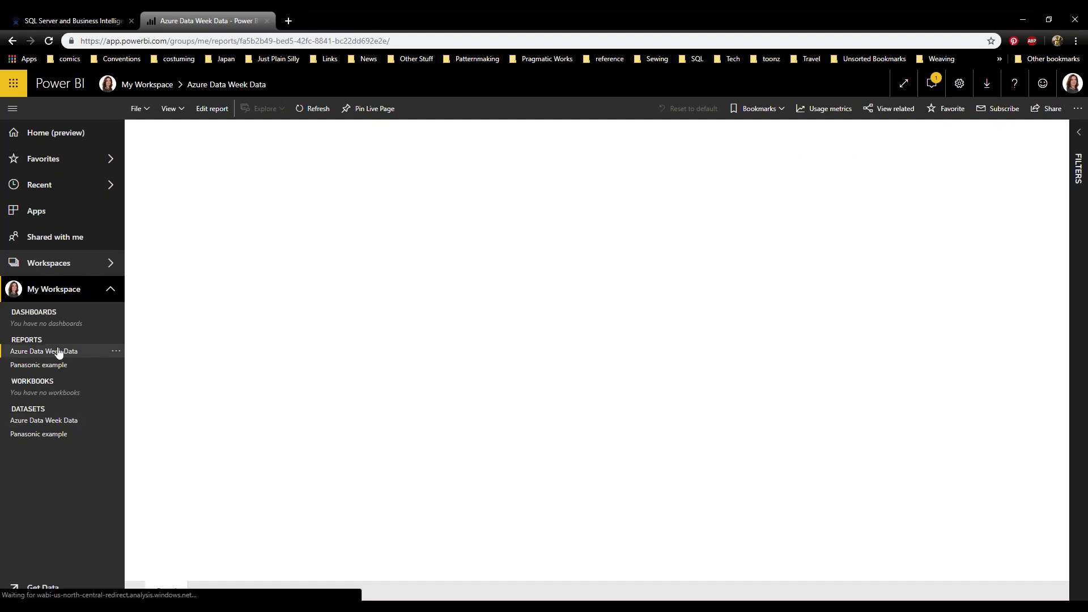
pyautogui.doubleClick(95, 352)
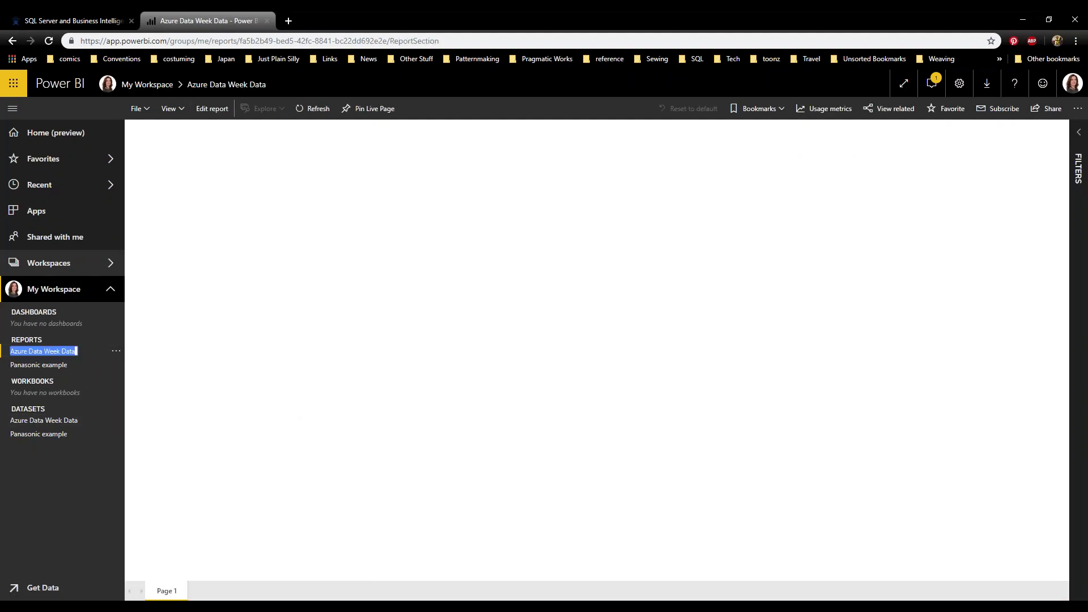
pyautogui.write('Data stuff')
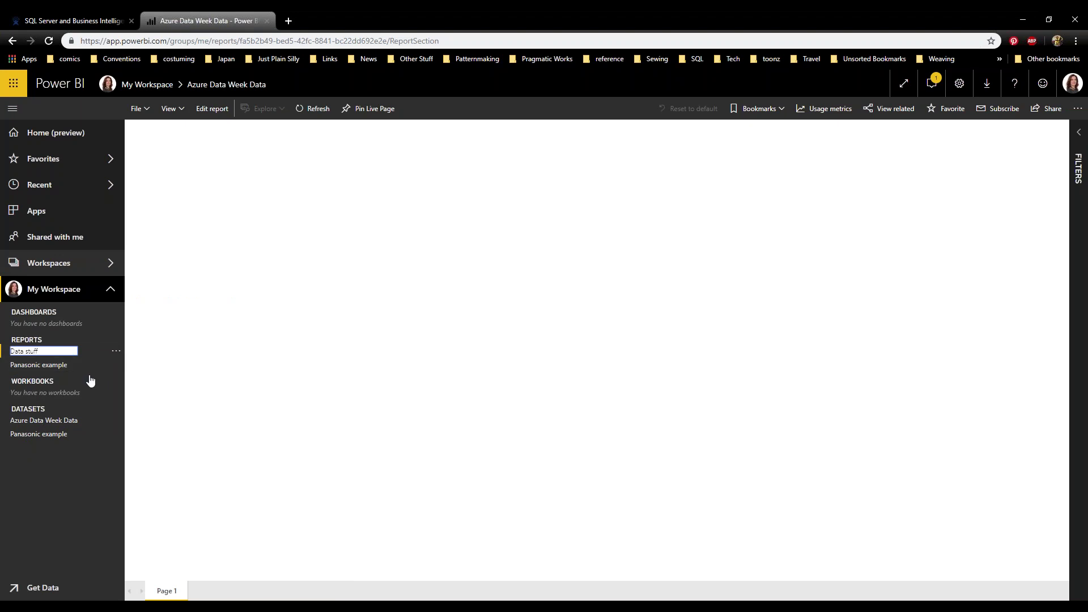
pyautogui.press('Return')
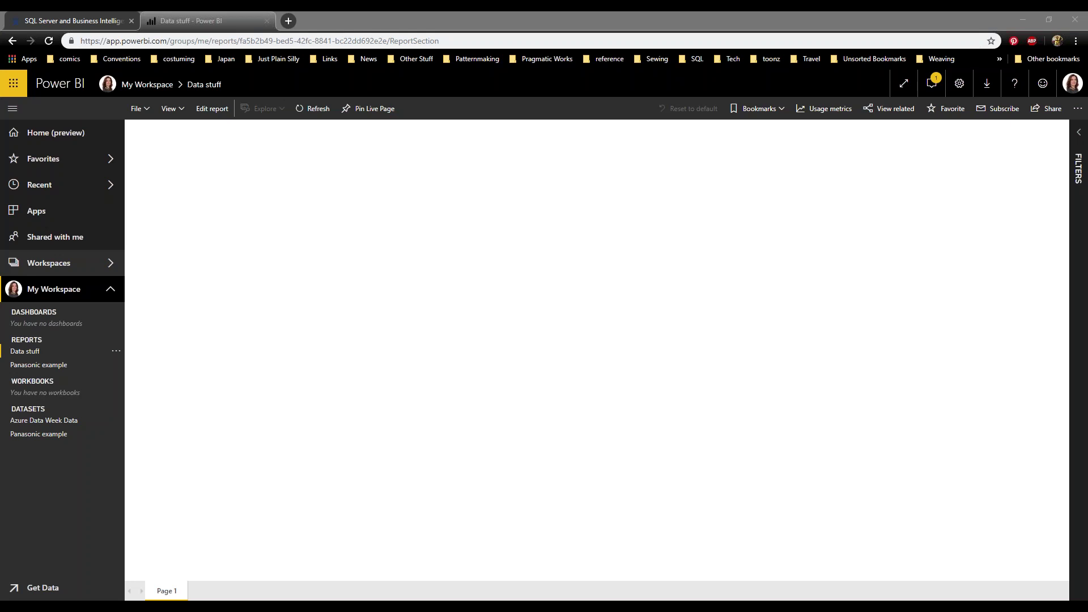
# Switch to Power BI Desktop and start saving the untitled report as a Power BI template file (*.pbit) in the temp folder.
pyautogui.moveTo(326, 601)
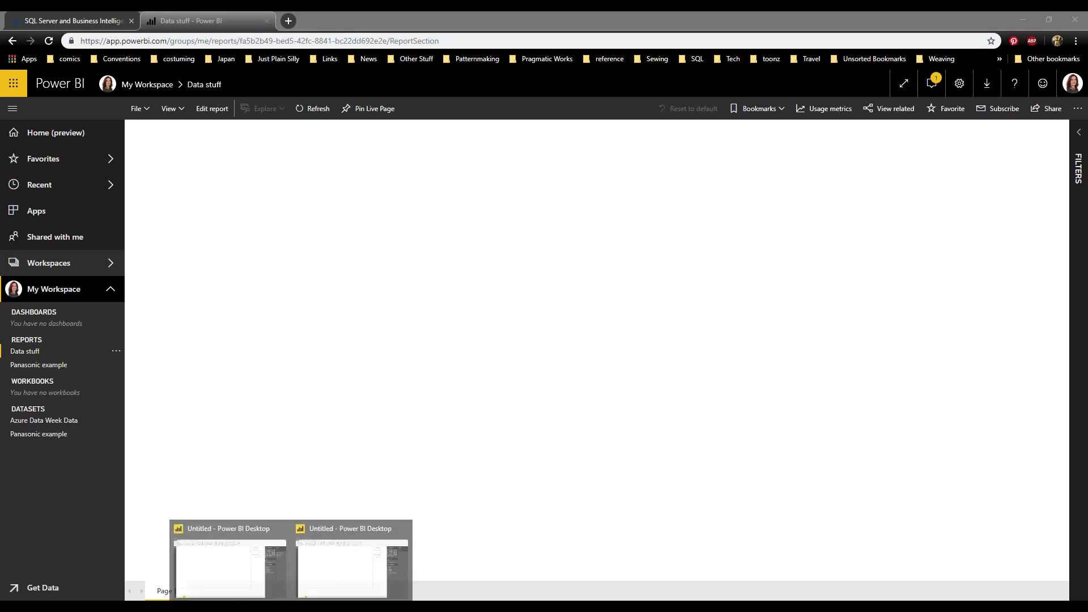
pyautogui.click(300, 570)
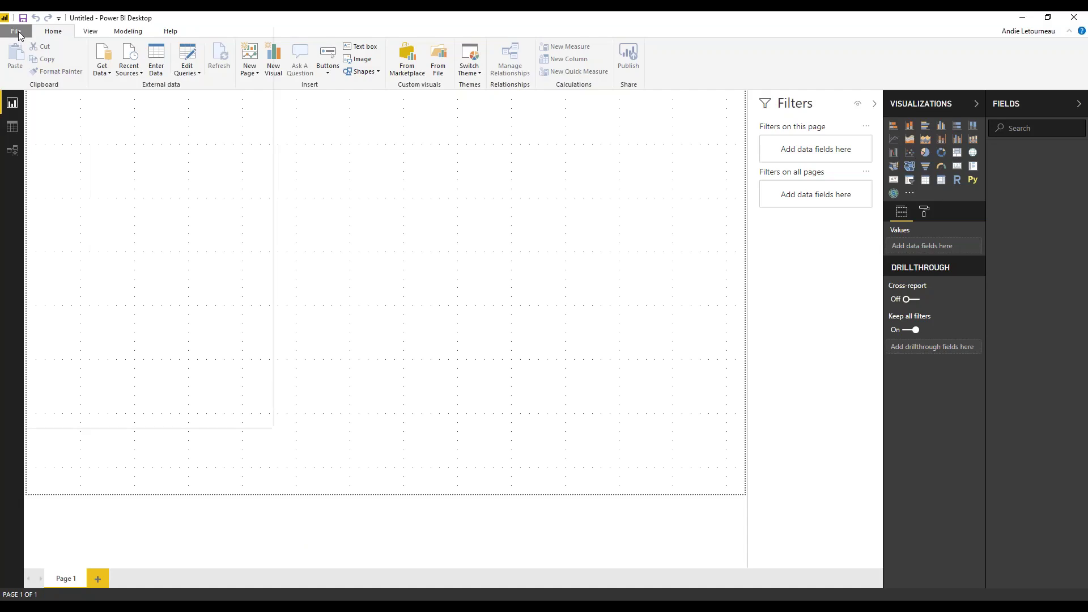
pyautogui.click(17, 32)
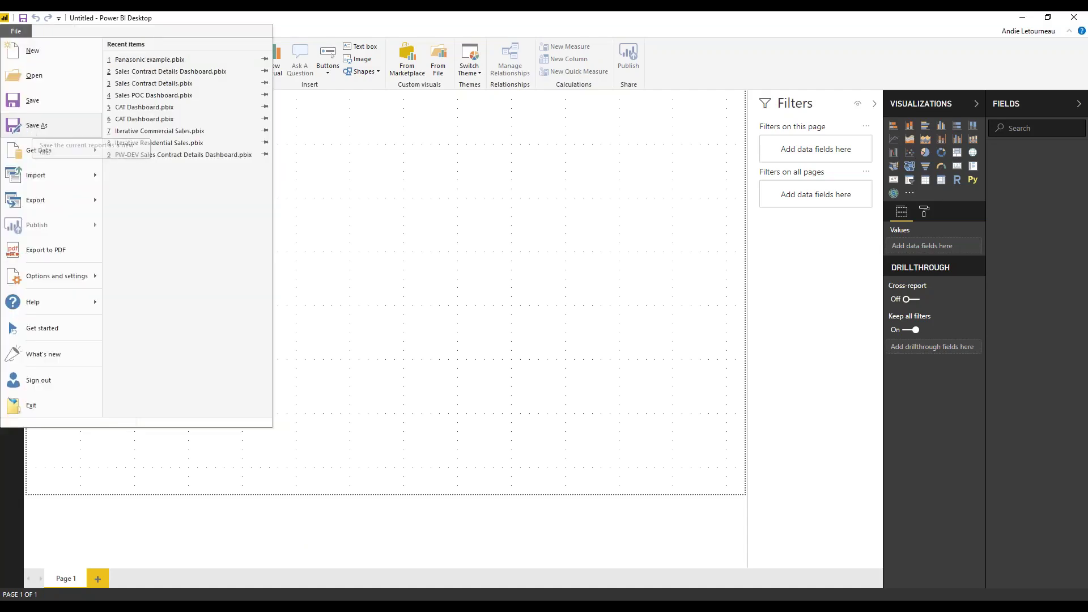
pyautogui.click(37, 125)
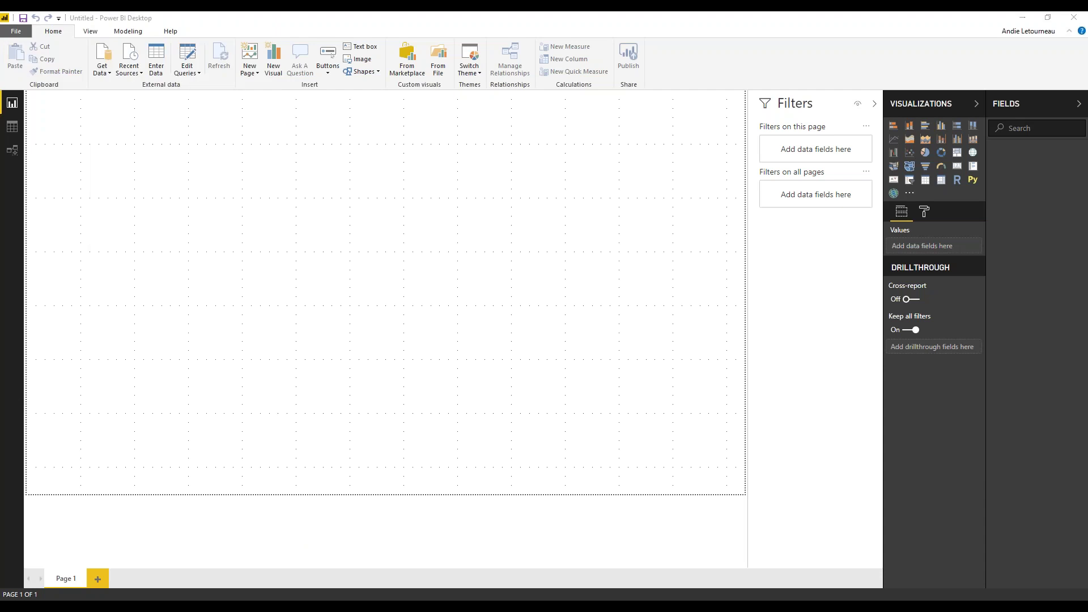
pyautogui.click(163, 220)
pyautogui.click(163, 240)
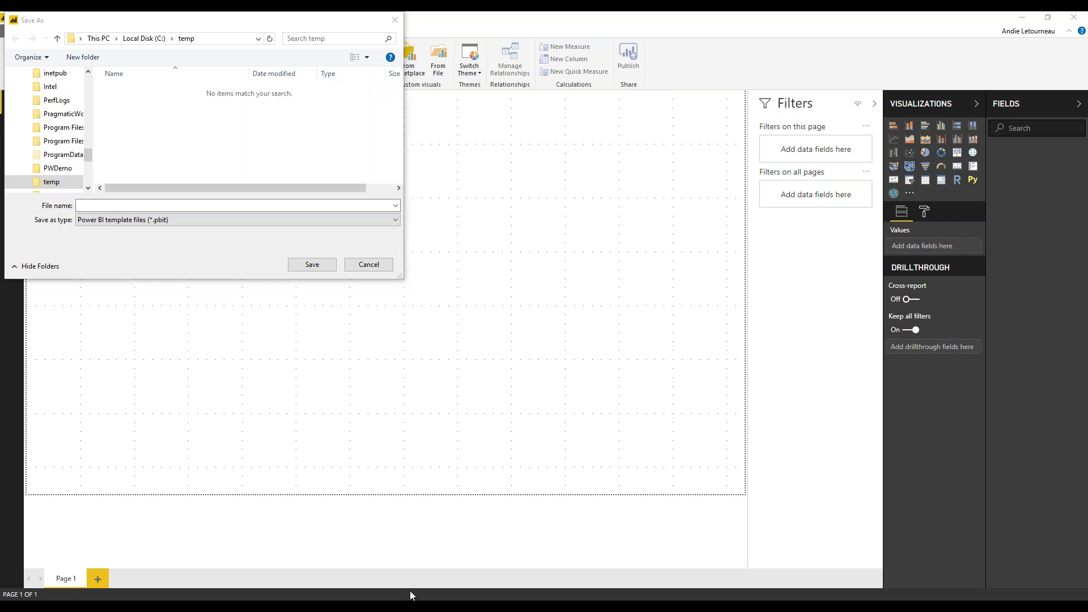
# Switch to the browser and view the Pragmatic Works on-demand training page.
pyautogui.moveTo(180, 606)
pyautogui.moveTo(161, 601)
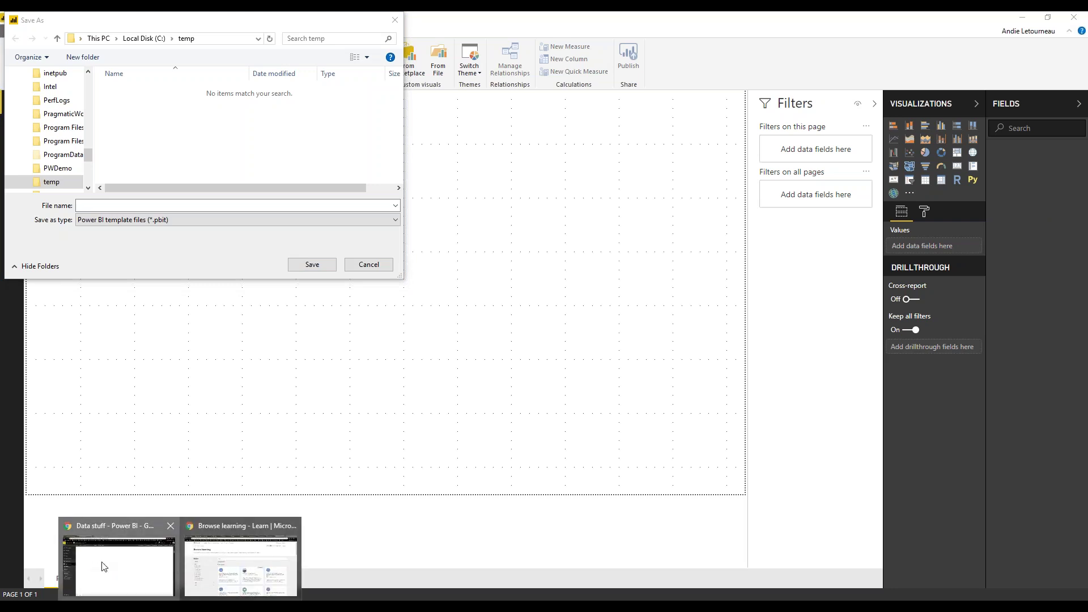
pyautogui.click(104, 567)
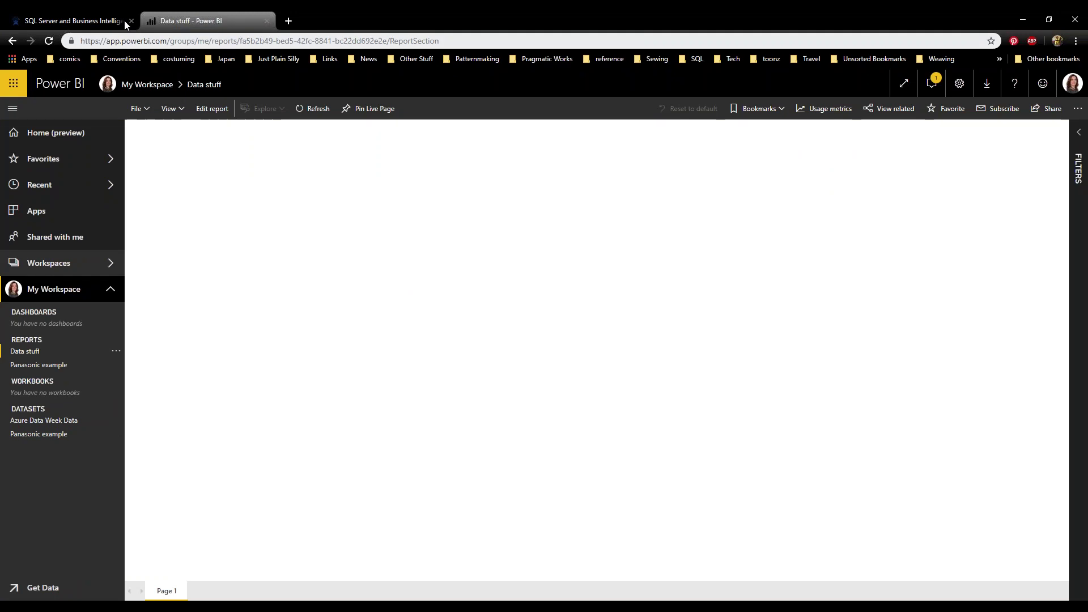
pyautogui.click(59, 23)
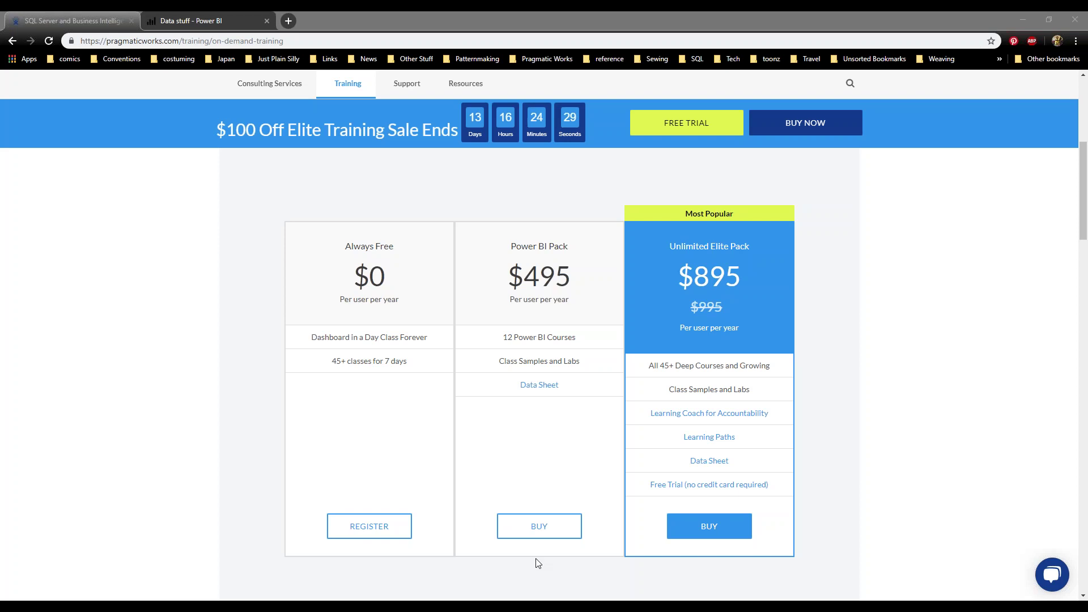
# Return to the untitled report in Power BI Desktop and cancel saving it as a template.
pyautogui.moveTo(291, 607)
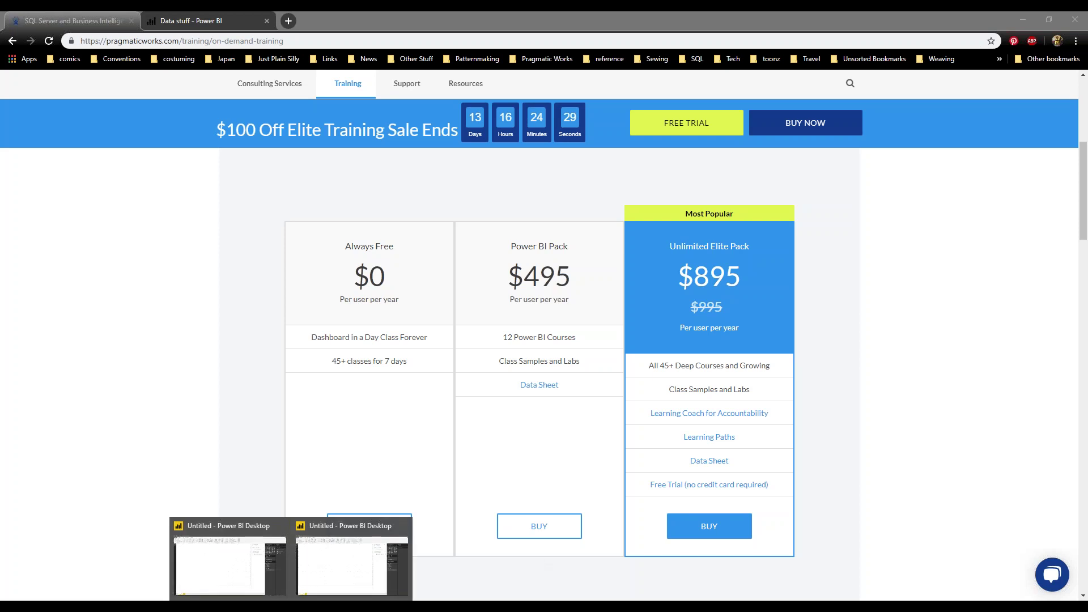
pyautogui.click(313, 583)
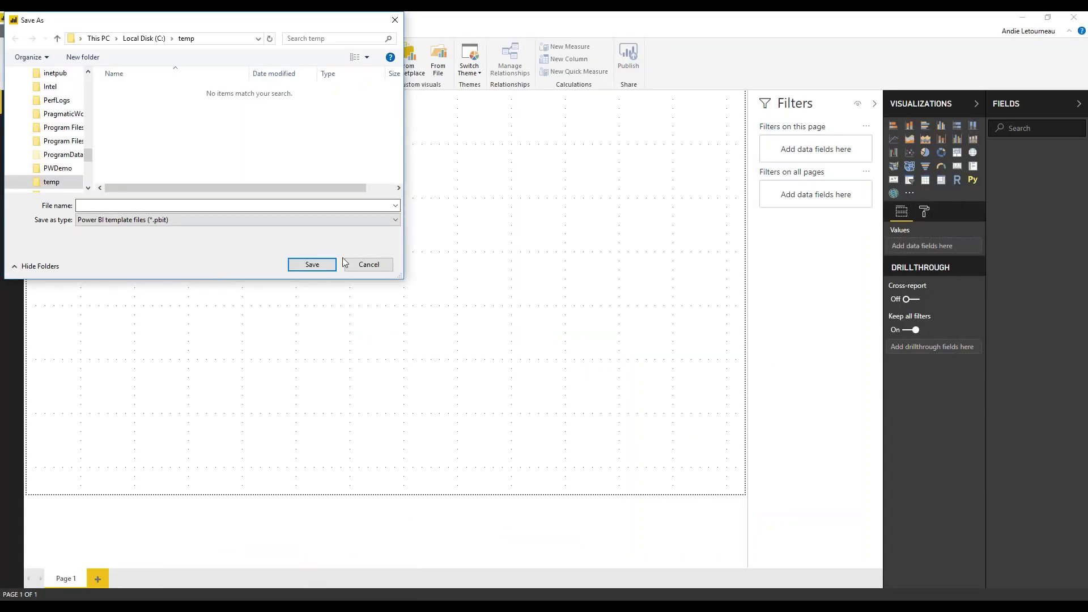
pyautogui.click(373, 267)
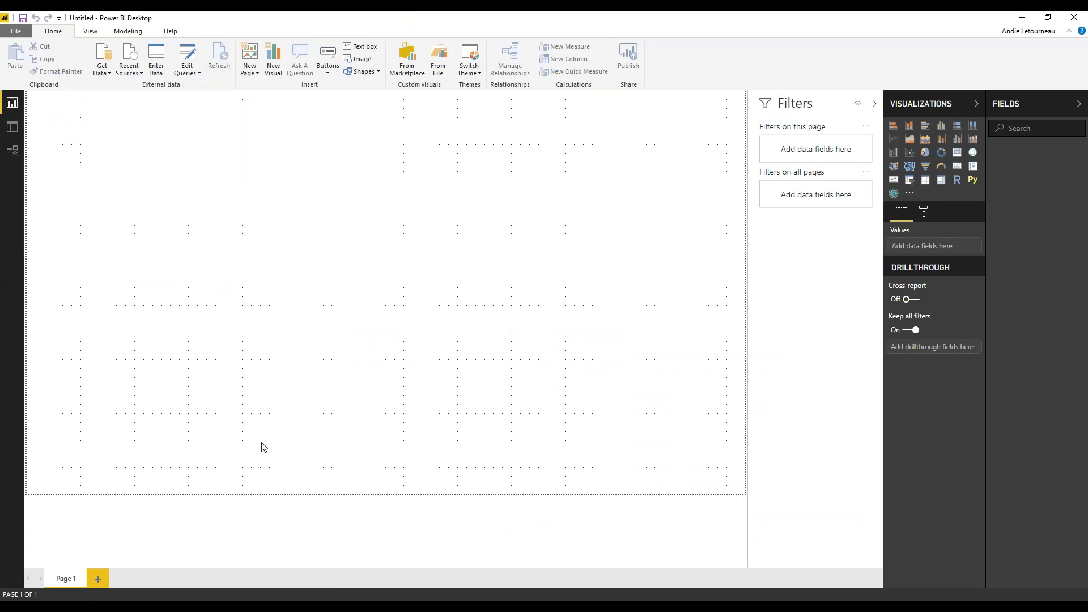
# Show the report's model view and open the Power Query Editor.
pyautogui.click(180, 606)
pyautogui.click(9, 153)
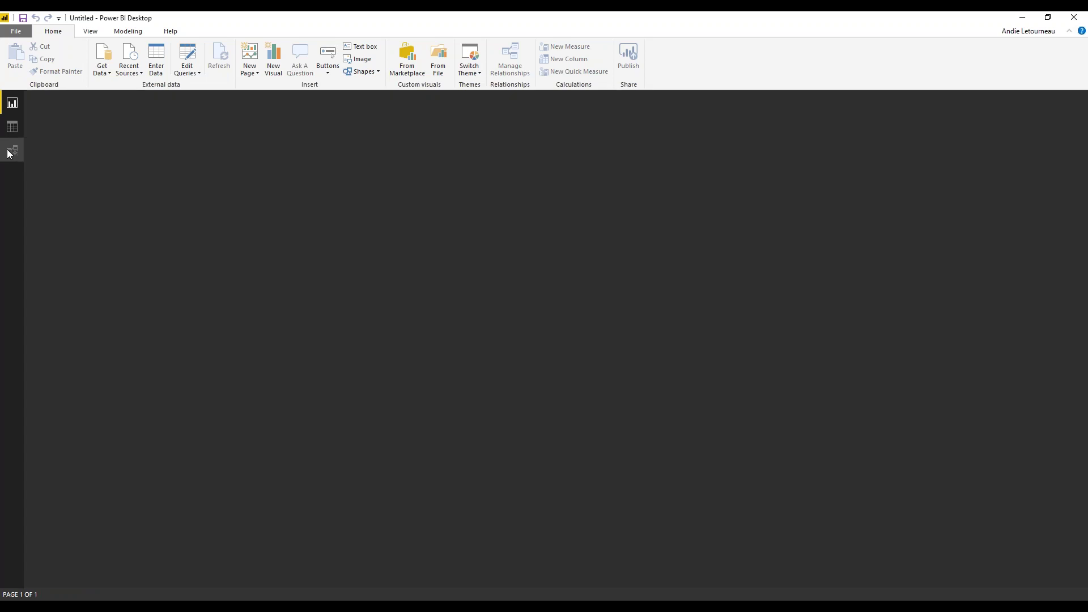
pyautogui.click(187, 69)
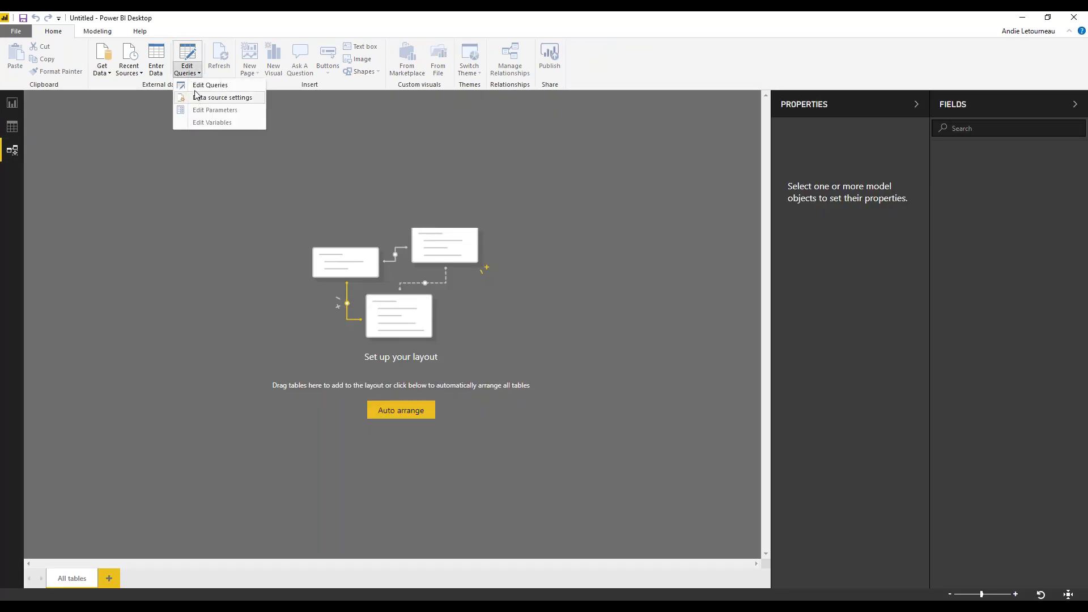
pyautogui.click(206, 85)
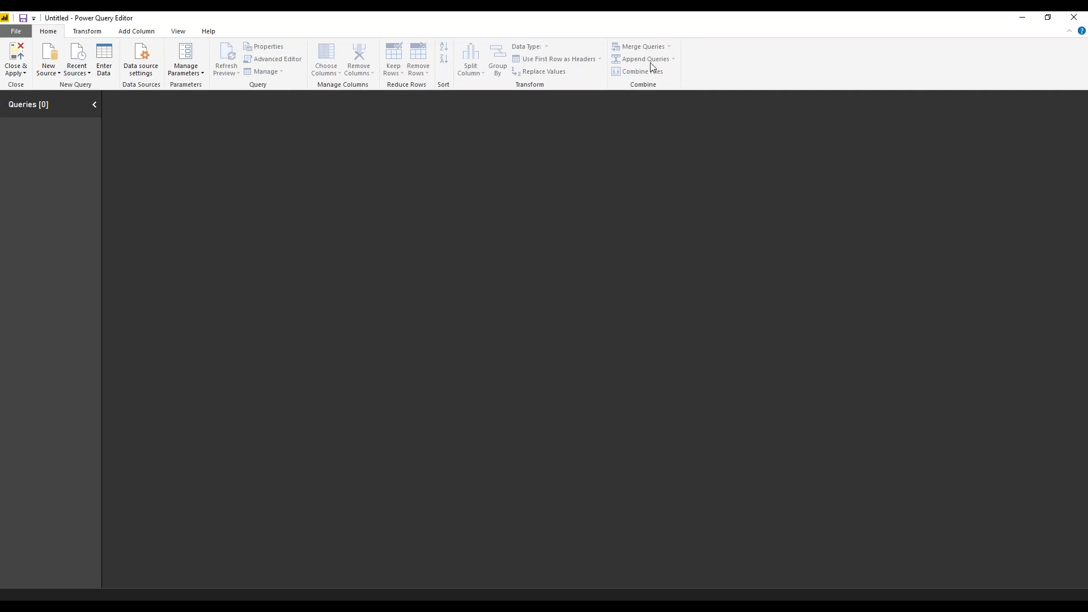
# Examine the Power Query Editor's Transform and Add Column commands and return to its Home commands.
pyautogui.click(88, 33)
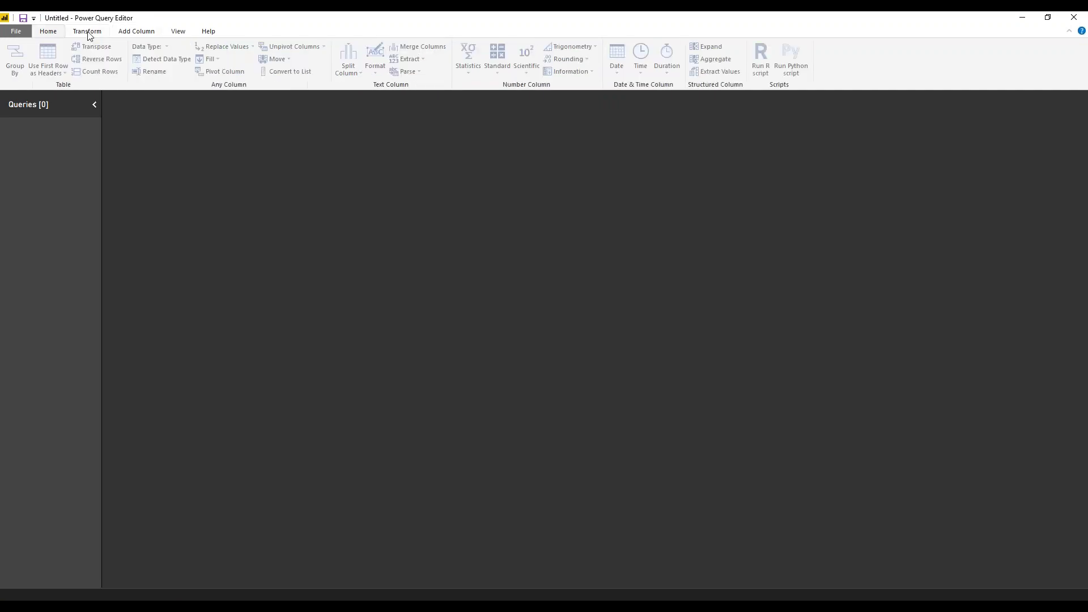
pyautogui.click(131, 33)
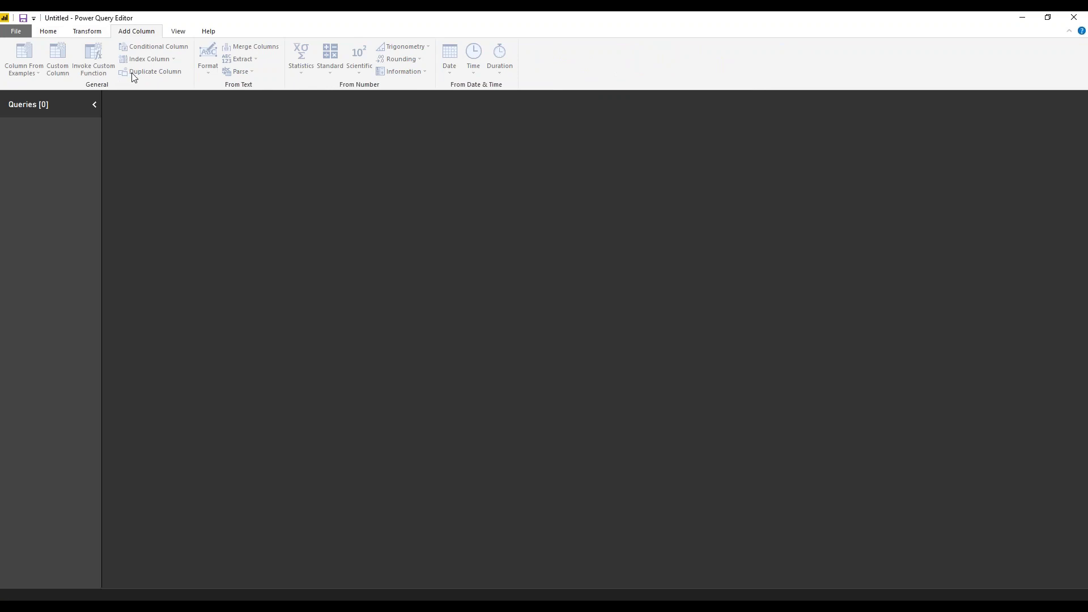
pyautogui.click(82, 32)
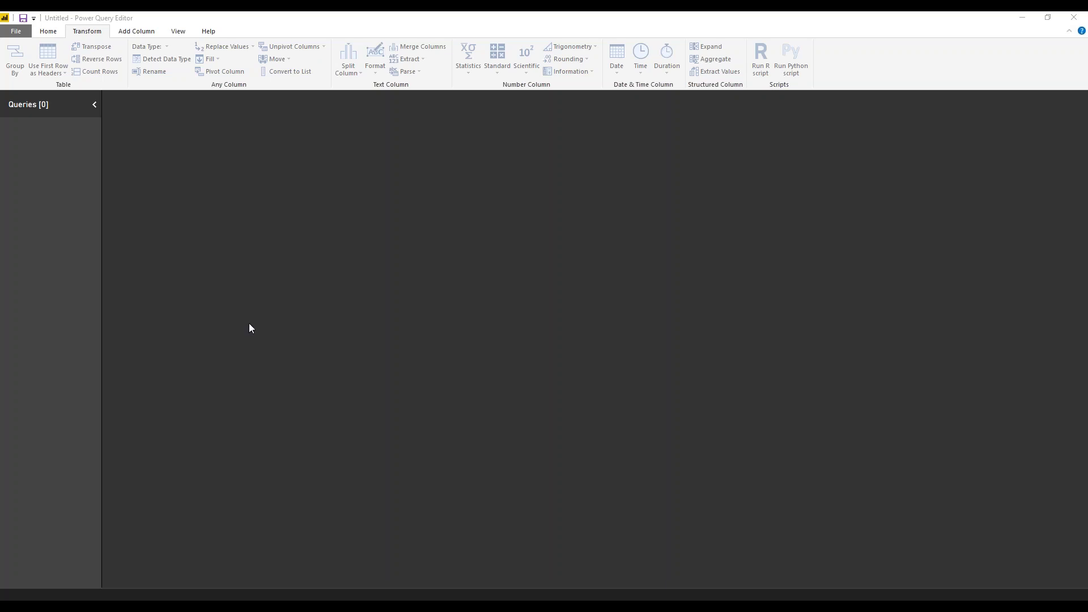
pyautogui.click(50, 34)
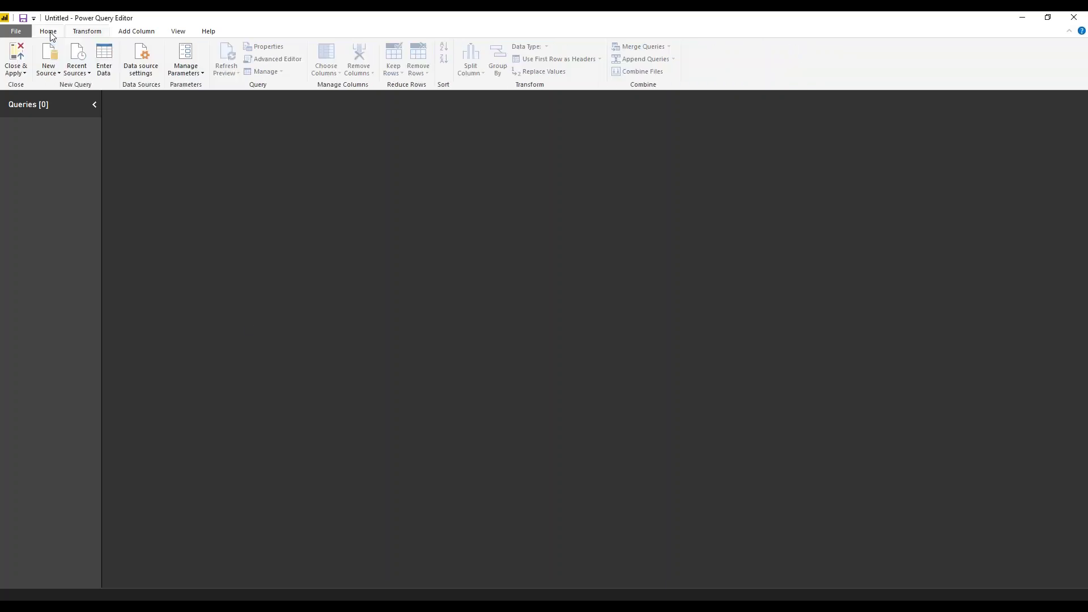
# Start a new SQL Server database source, choose the DirectQuery connectivity mode and cancel the connection.
pyautogui.click(52, 76)
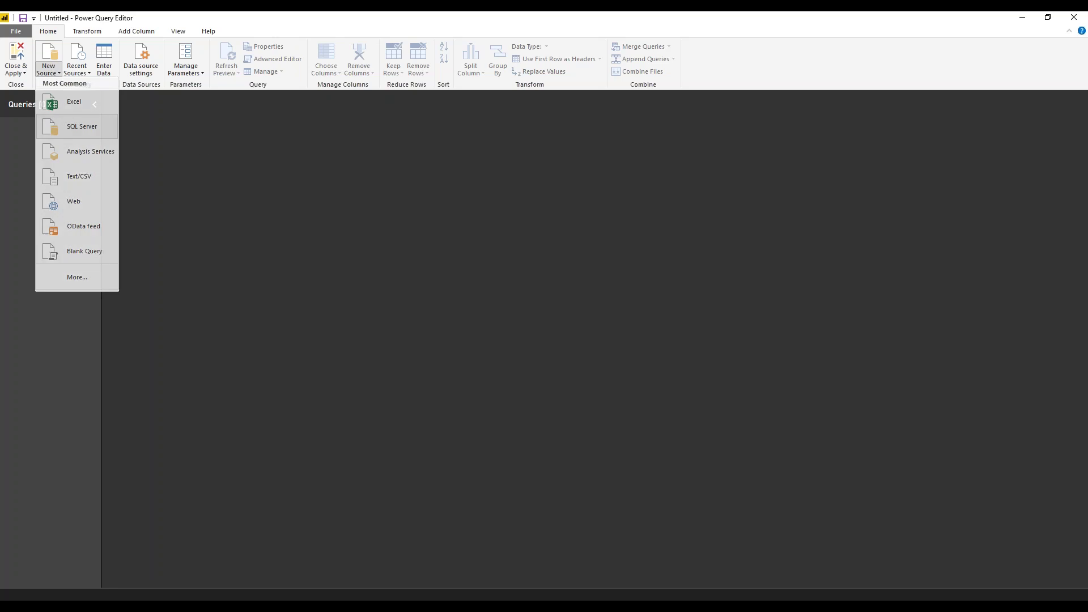
pyautogui.click(82, 126)
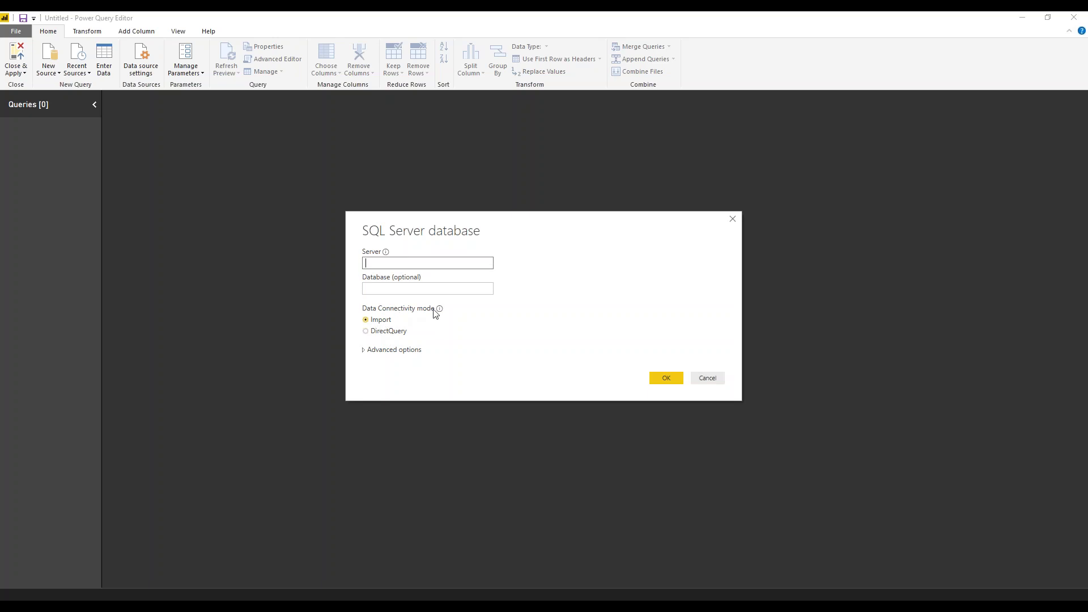
pyautogui.click(383, 331)
pyautogui.click(708, 378)
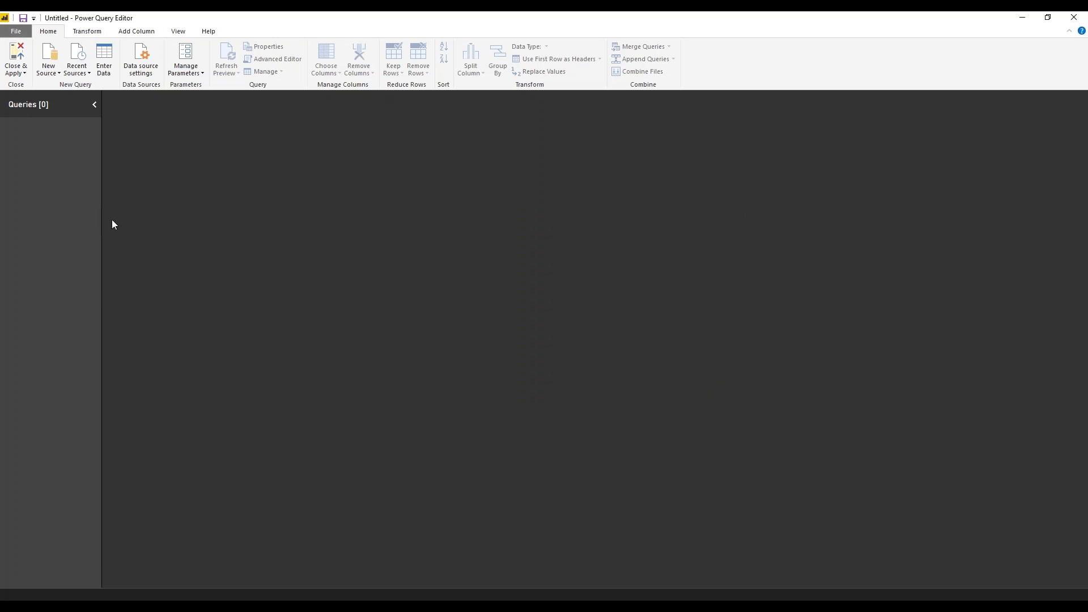
# Close the Power Query Editor and return to the report view.
pyautogui.click(291, 607)
pyautogui.click(1076, 18)
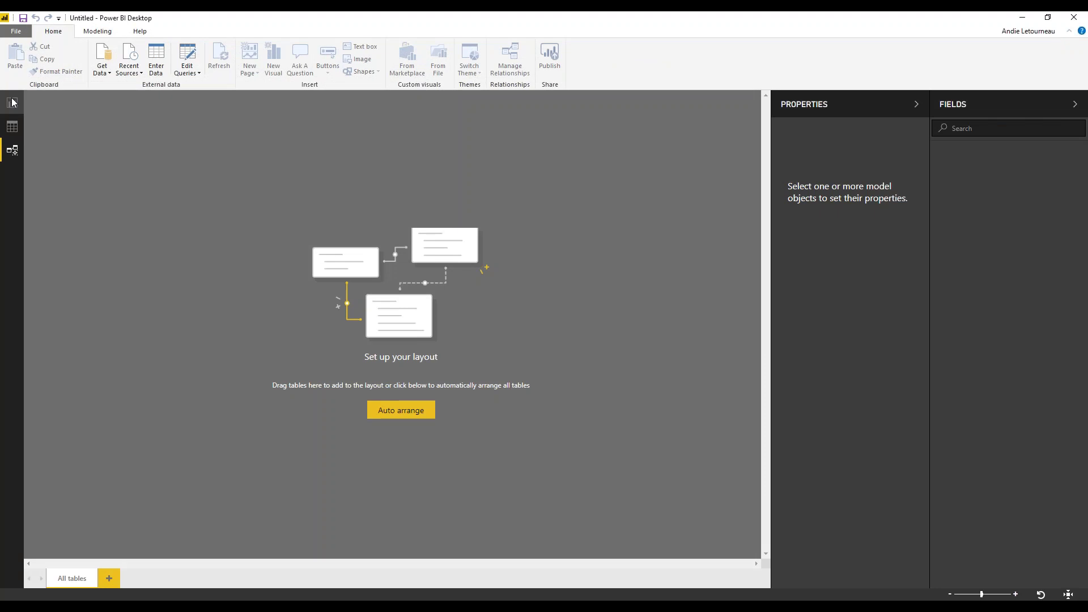
pyautogui.click(12, 103)
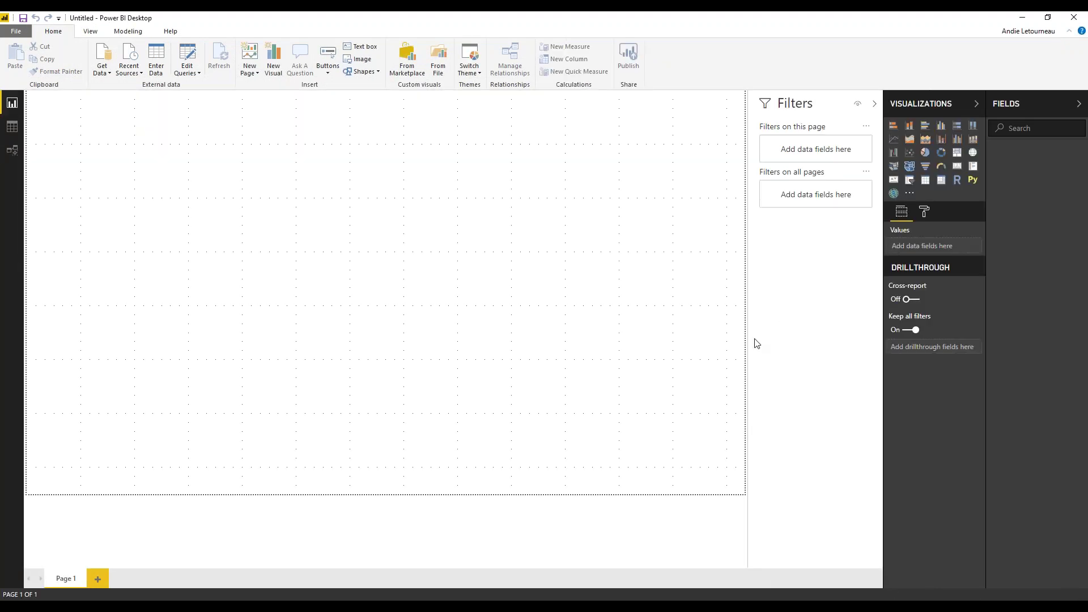
# Open the Power BI Desktop options to show the global data load settings.
pyautogui.click(15, 32)
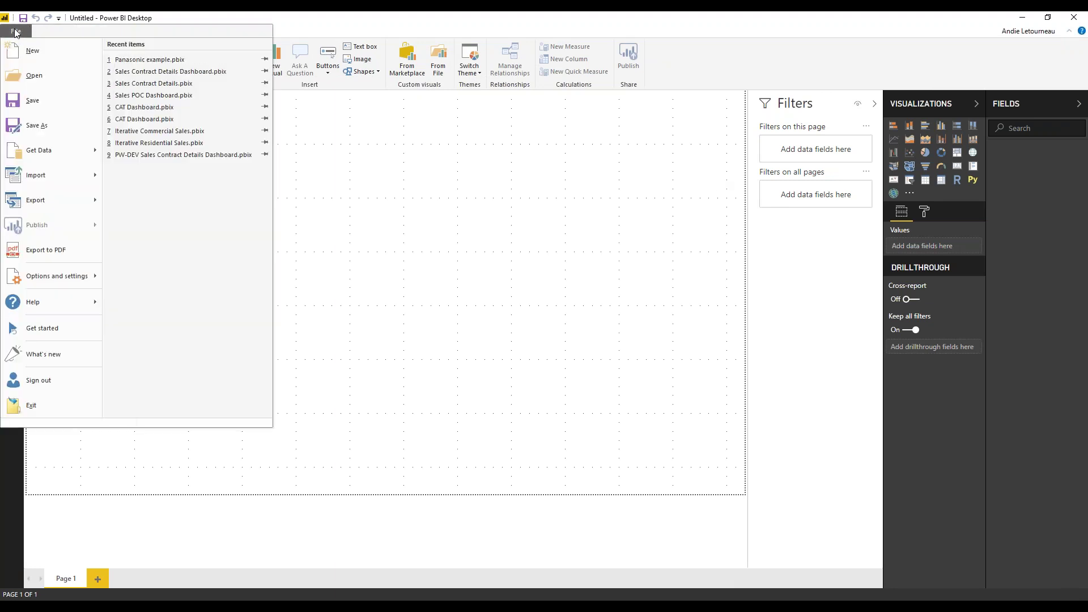
pyautogui.moveTo(85, 279)
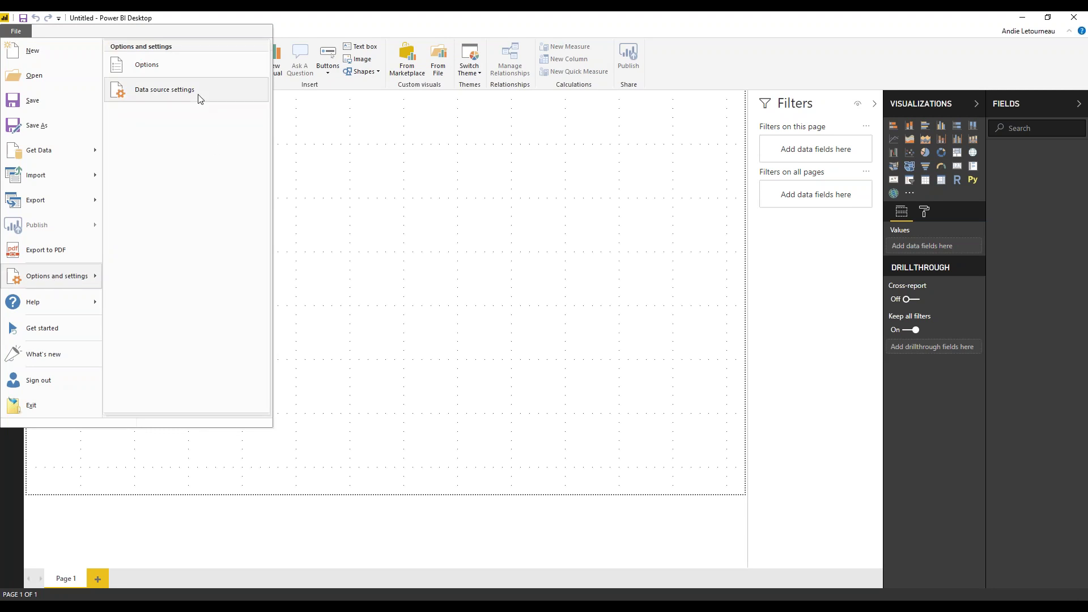
pyautogui.click(158, 67)
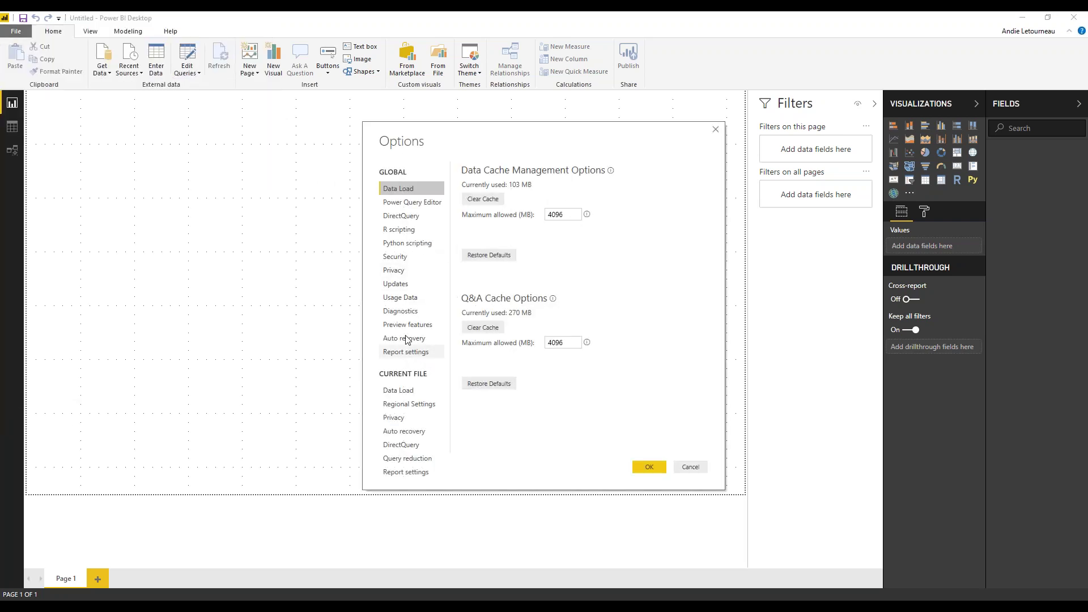
# Show the Preview features options and review the online documentation for the new filter experience in Power BI reports.
pyautogui.click(407, 325)
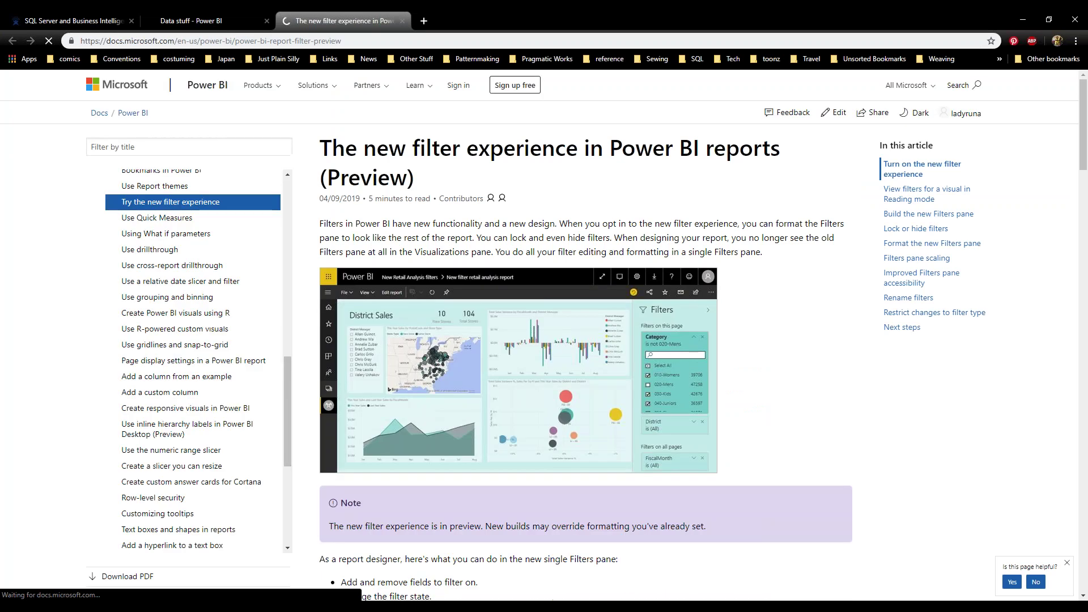
pyautogui.click(418, 85)
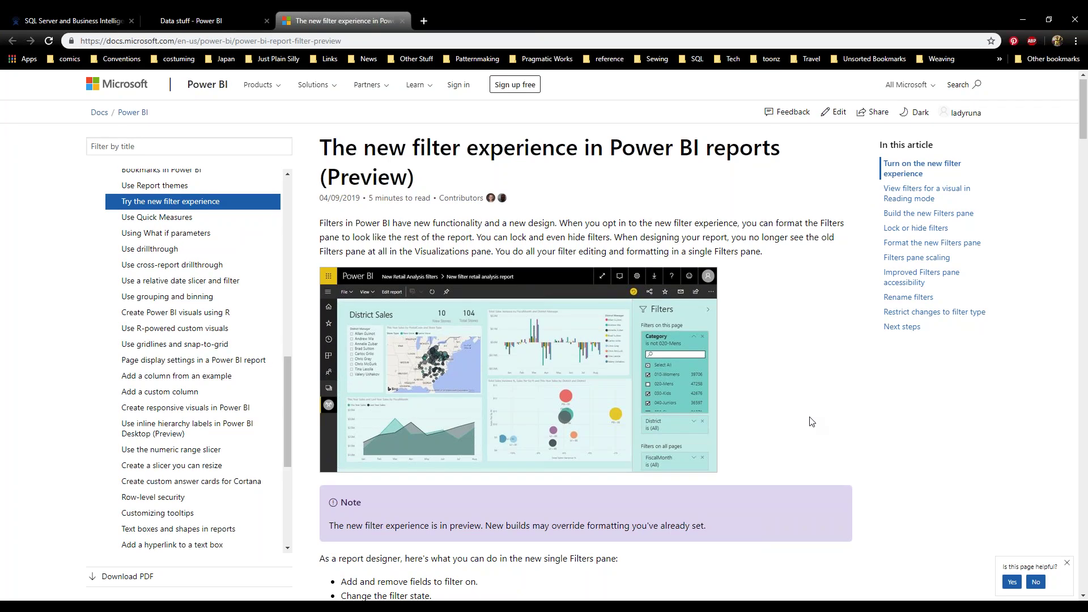
pyautogui.scroll(-4, 812, 422)
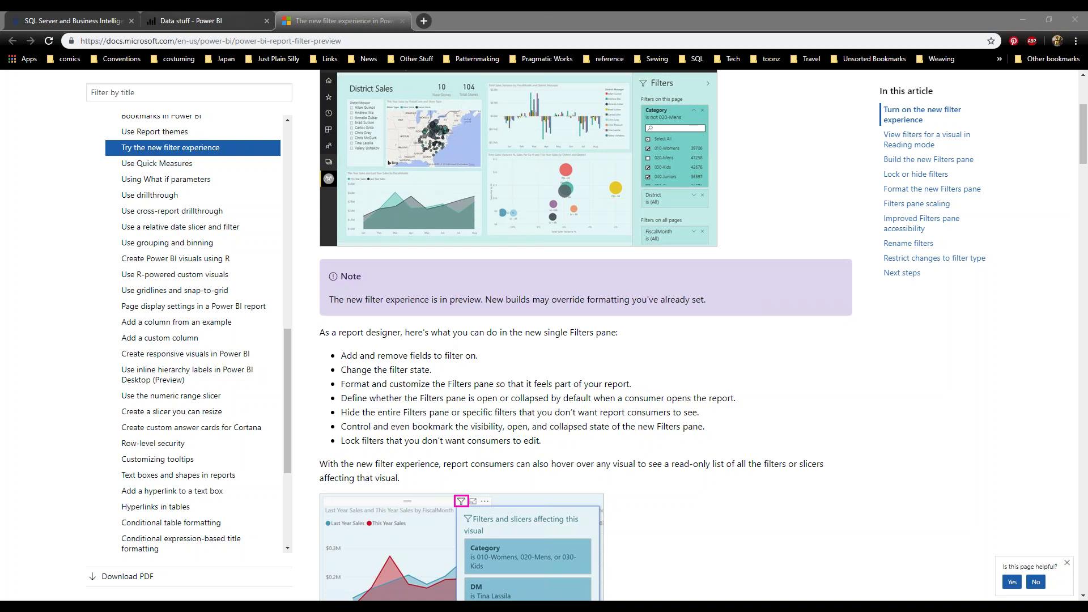
pyautogui.click(423, 22)
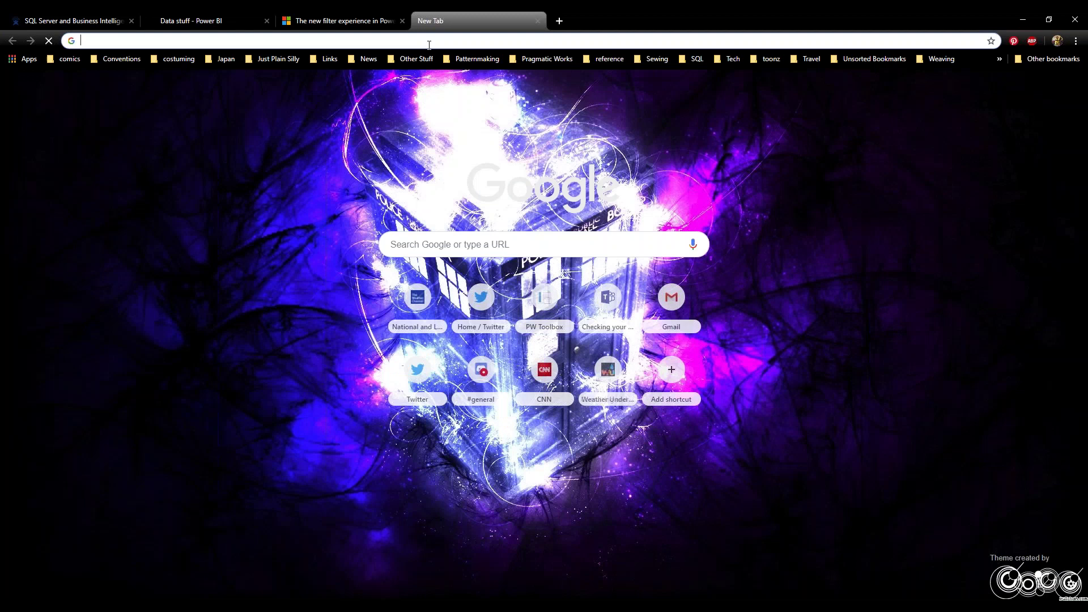
pyautogui.write('https://powerbi.microsoft.com/en-us/blog/feed/')
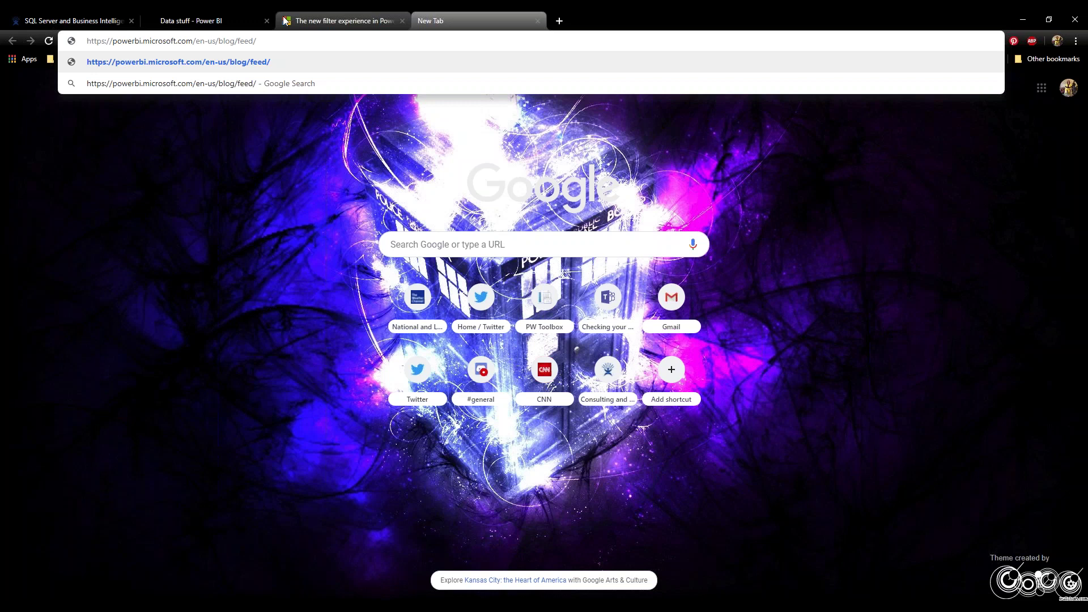
pyautogui.moveTo(238, 41); pyautogui.dragTo(267, 43)
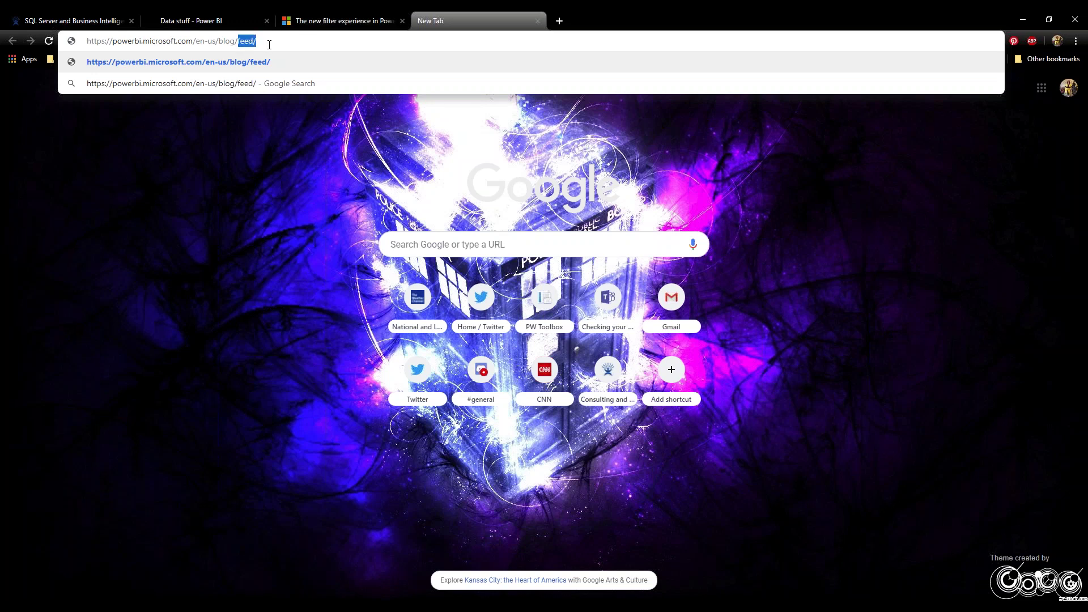
pyautogui.press('BackSpace')
pyautogui.press('Return')
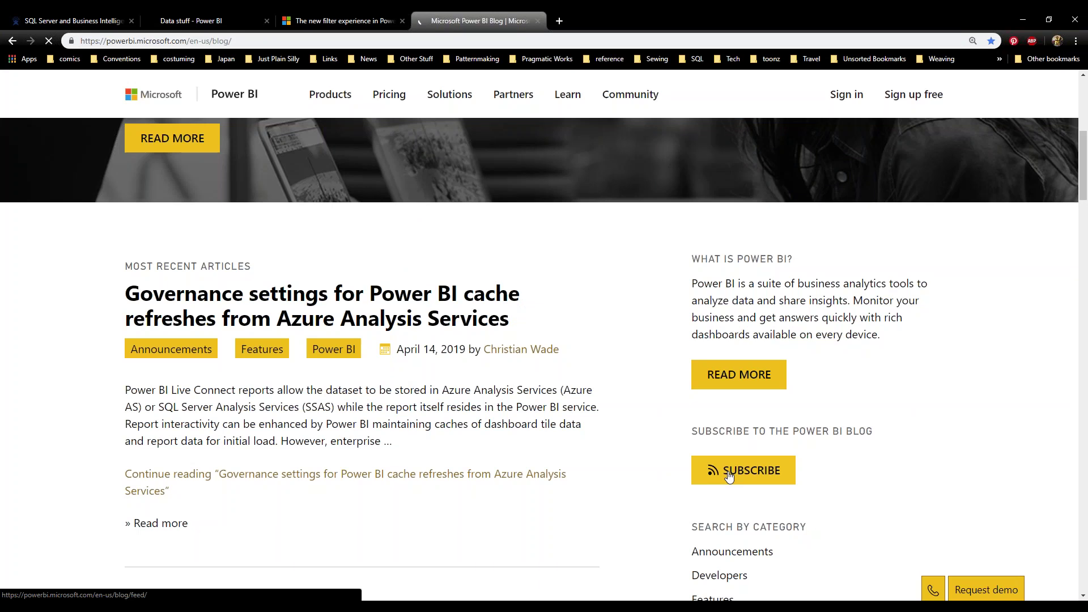
pyautogui.rightClick(729, 476)
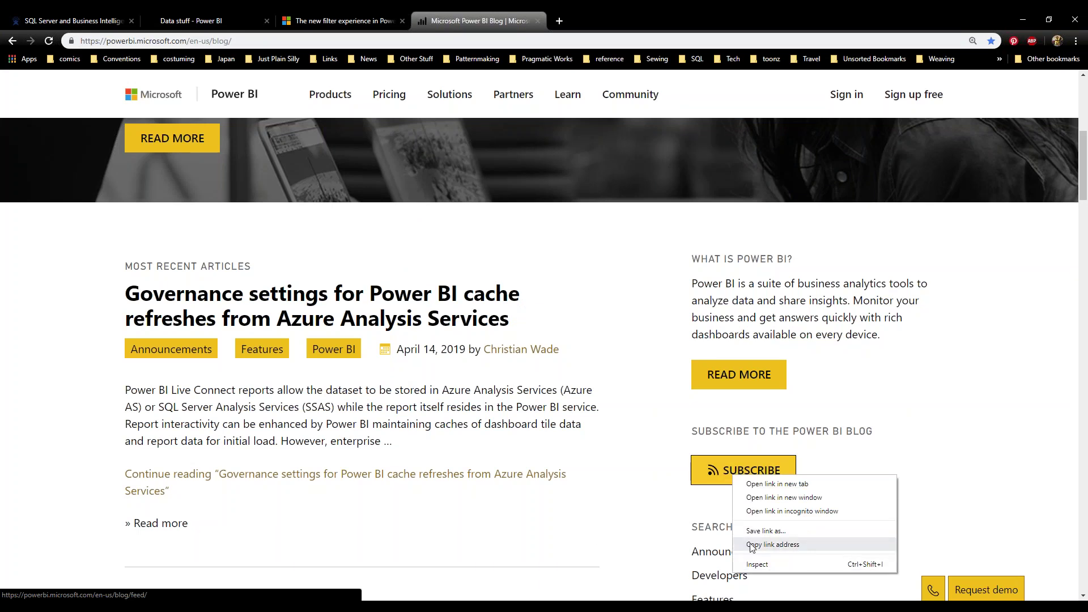
pyautogui.click(987, 499)
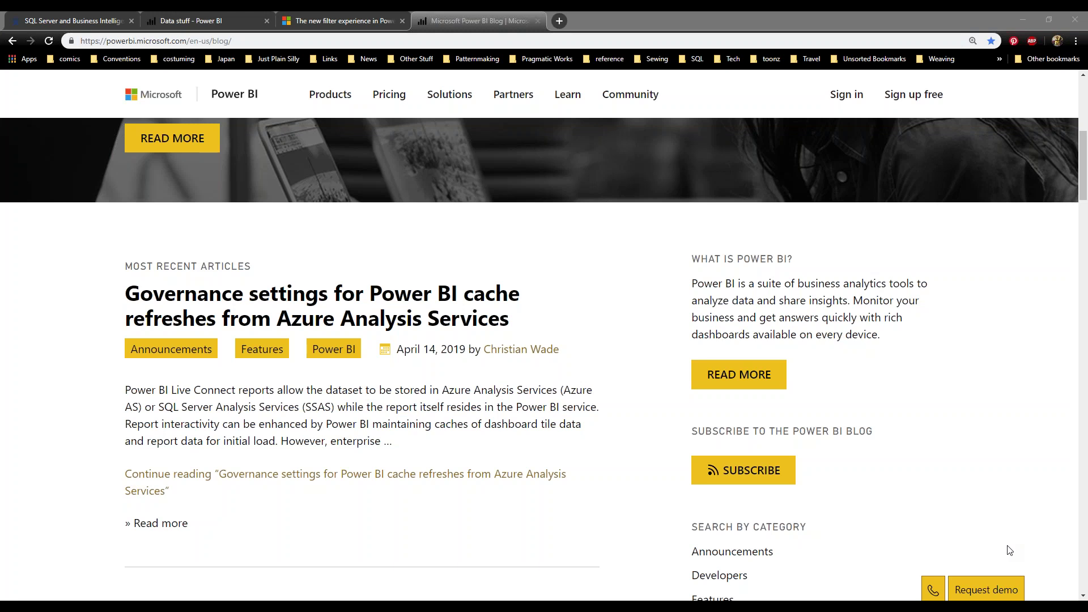
# Switch back to Power BI Desktop, cancel the Options dialog and minimize that report window.
pyautogui.moveTo(331, 599)
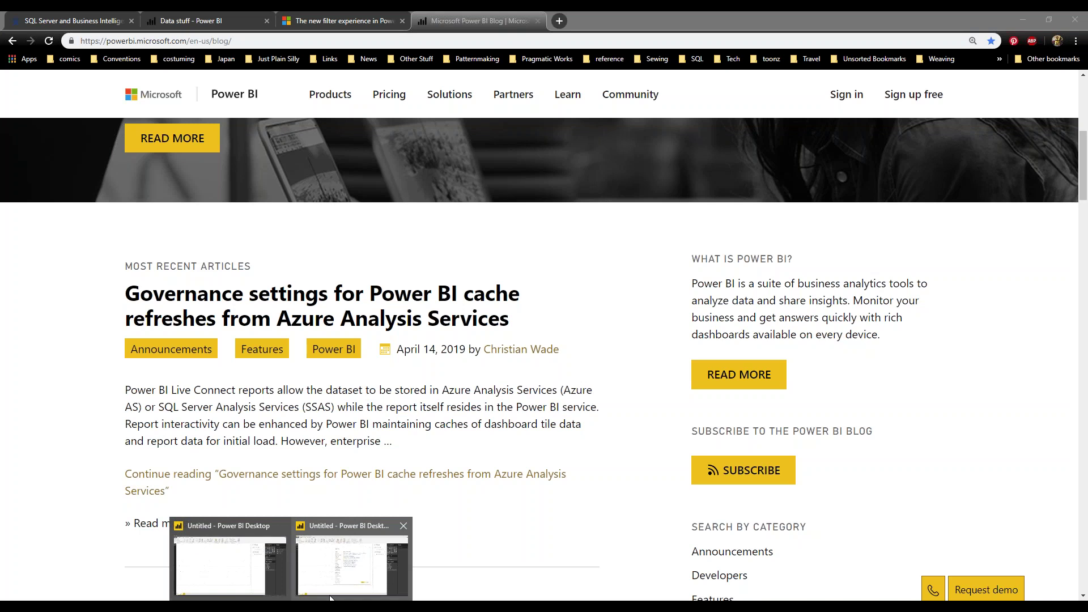
pyautogui.click(352, 567)
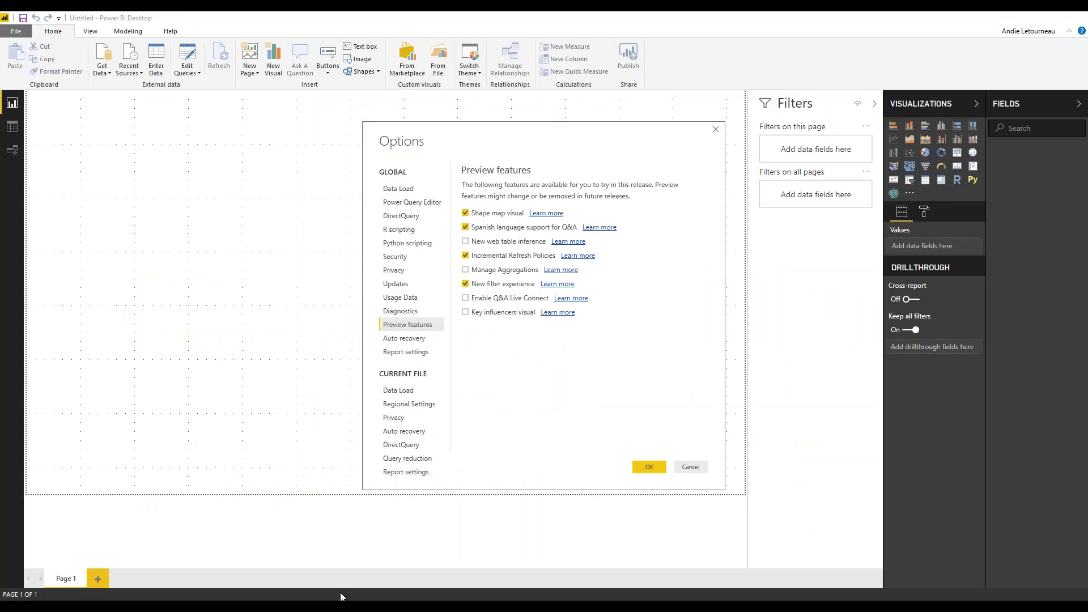
pyautogui.click(691, 467)
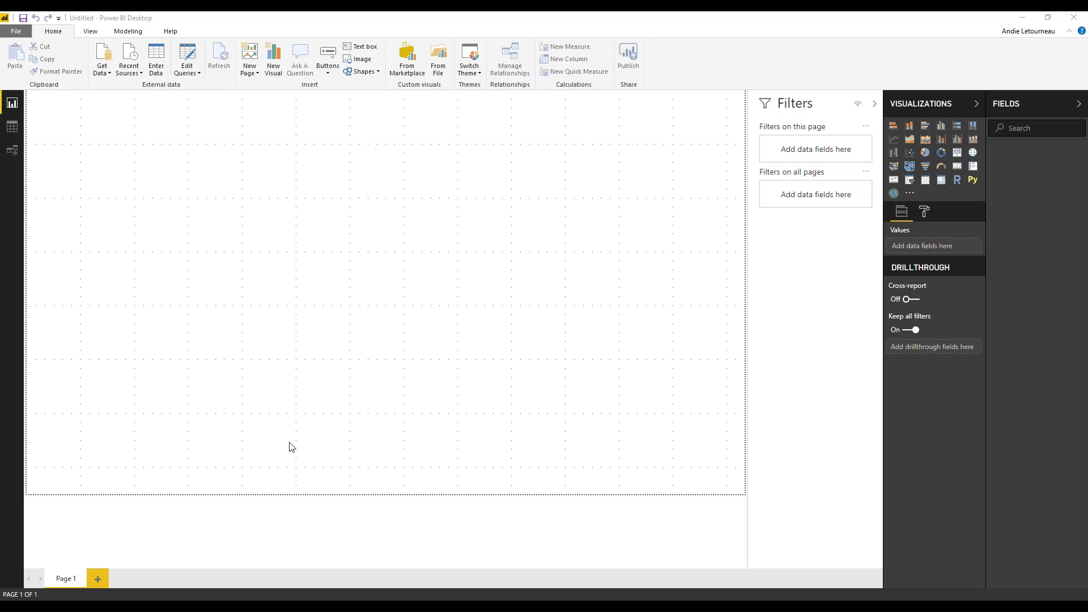
pyautogui.click(1023, 21)
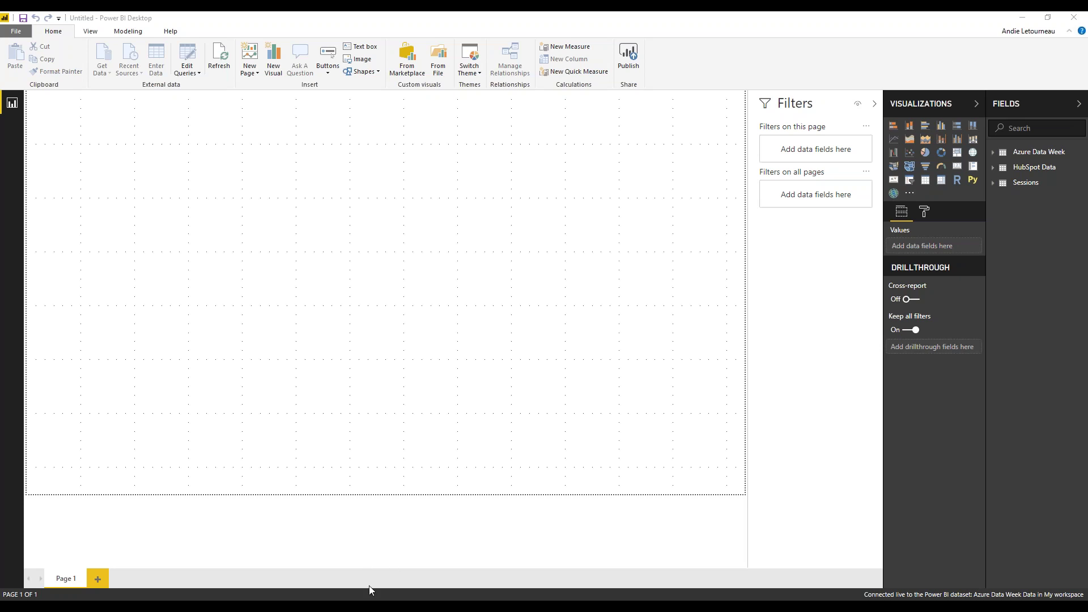
# Switch to the Data stuff report in the Power BI service in the browser and show its save, embed and export commands.
pyautogui.moveTo(181, 605)
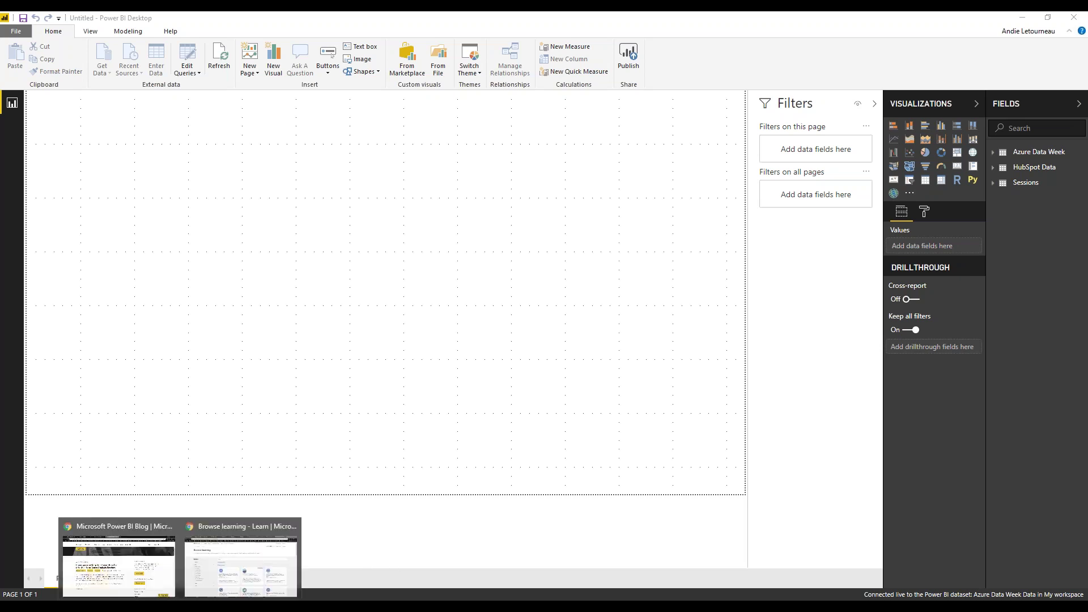
pyautogui.click(134, 524)
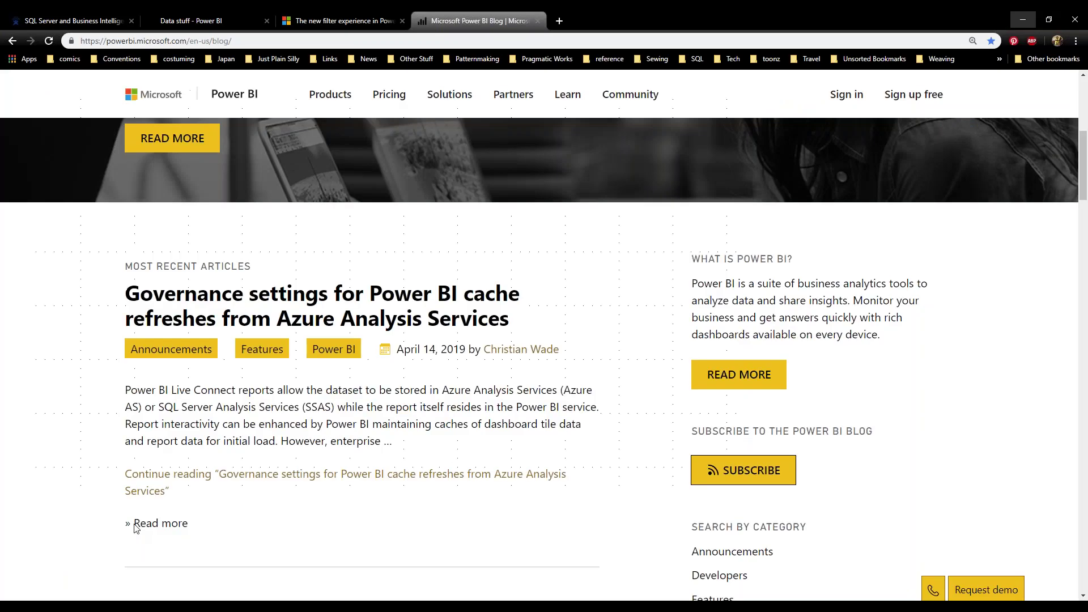
pyautogui.hotkey('ctrl', '2')
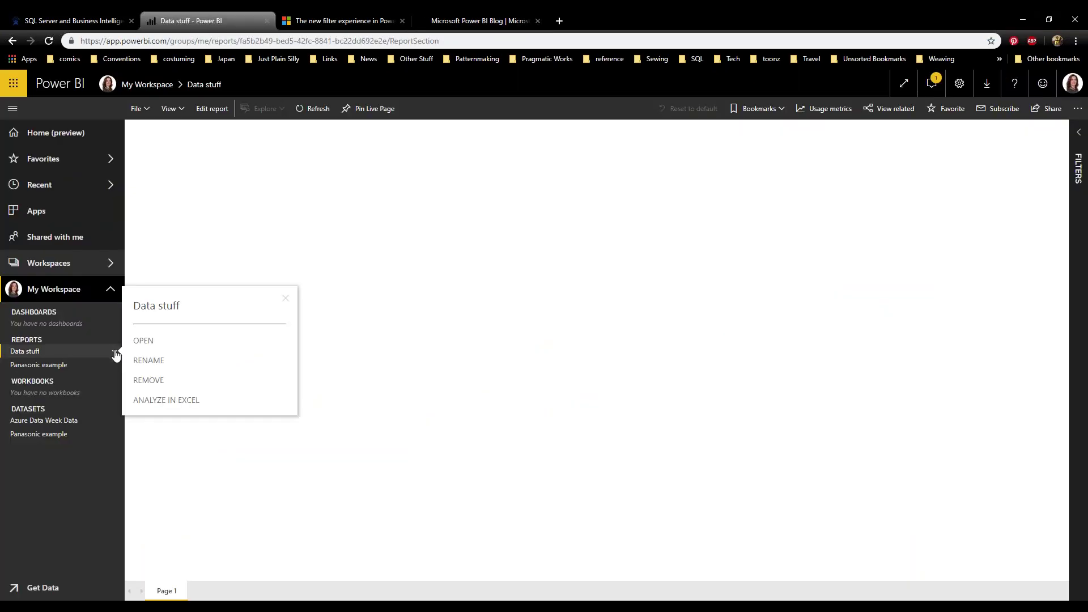
pyautogui.click(148, 112)
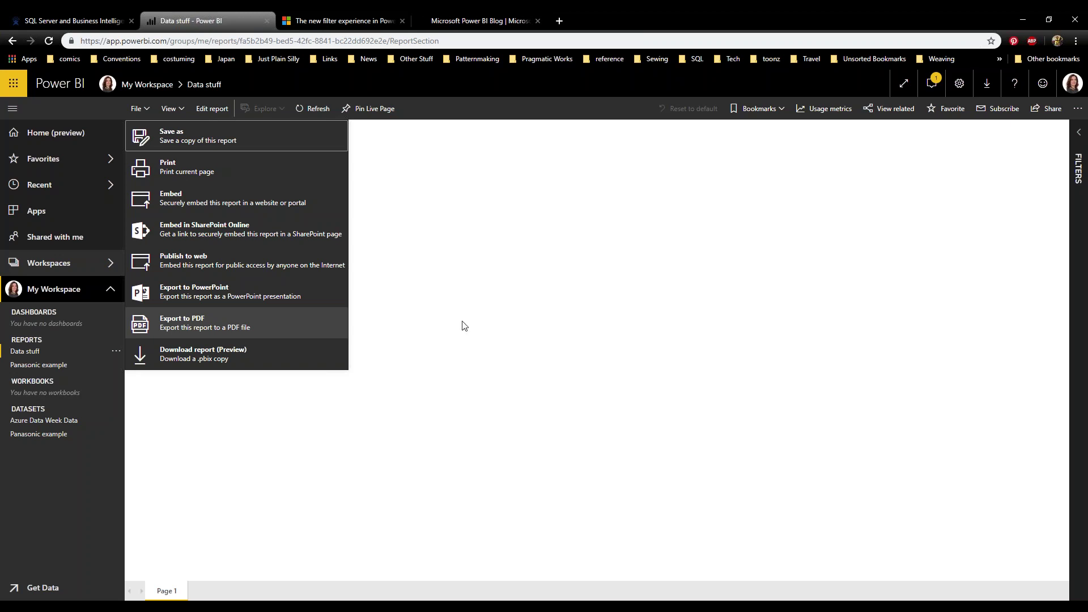
# Generate a QR code for the Data stuff report and close the QR code dialog without downloading the image.
pyautogui.click(1077, 109)
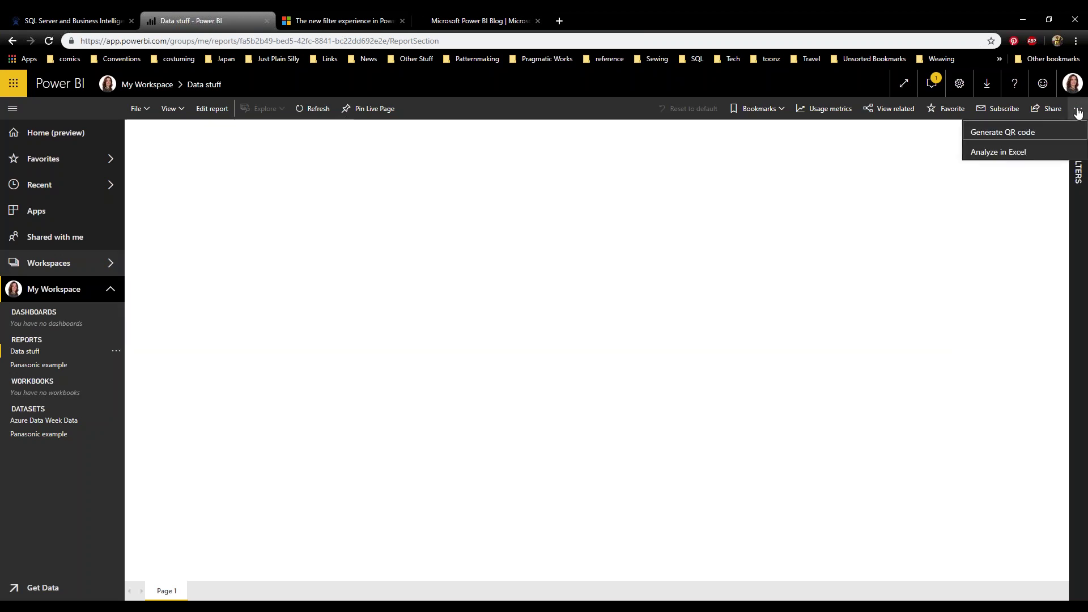
pyautogui.click(1025, 132)
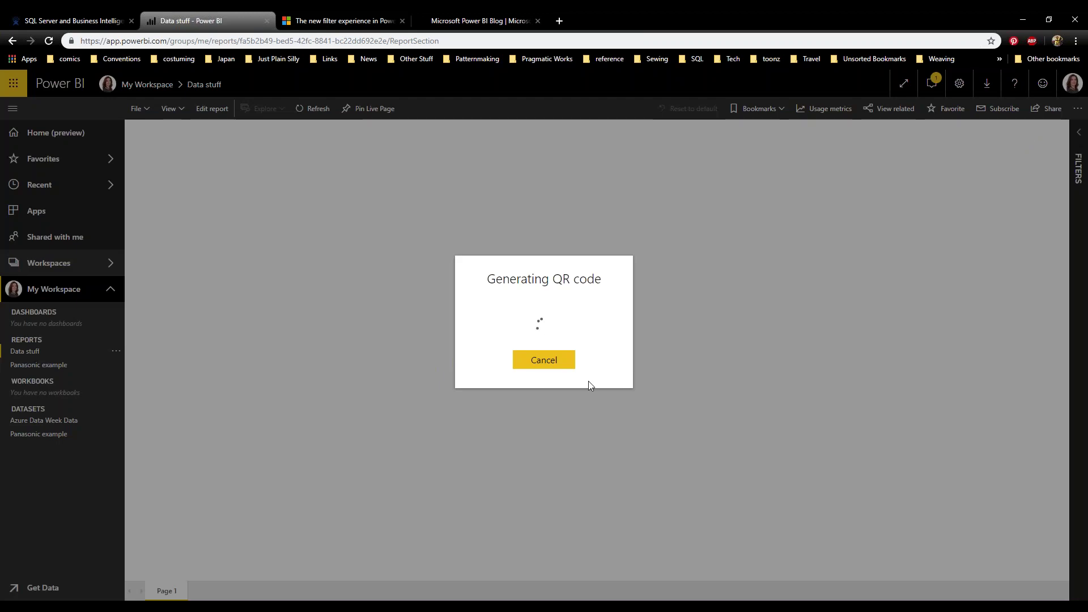
pyautogui.press('Escape')
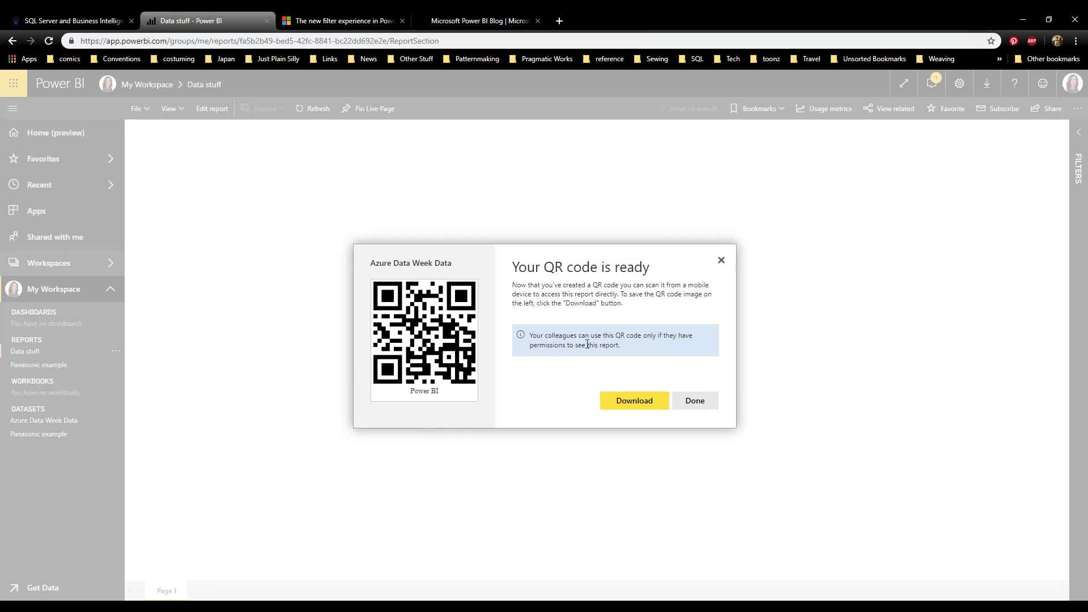
pyautogui.click(722, 262)
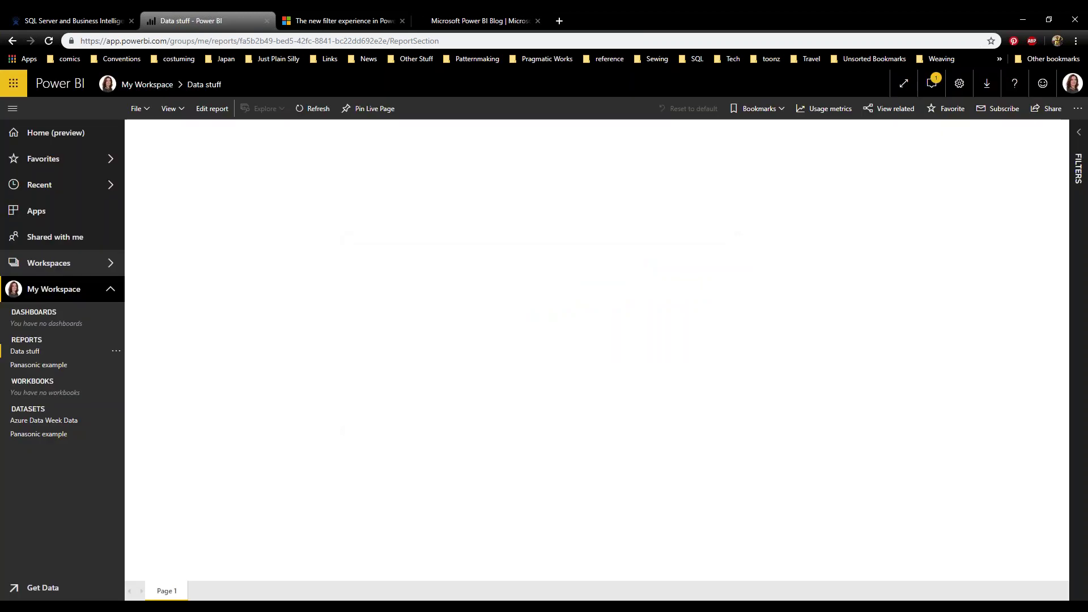